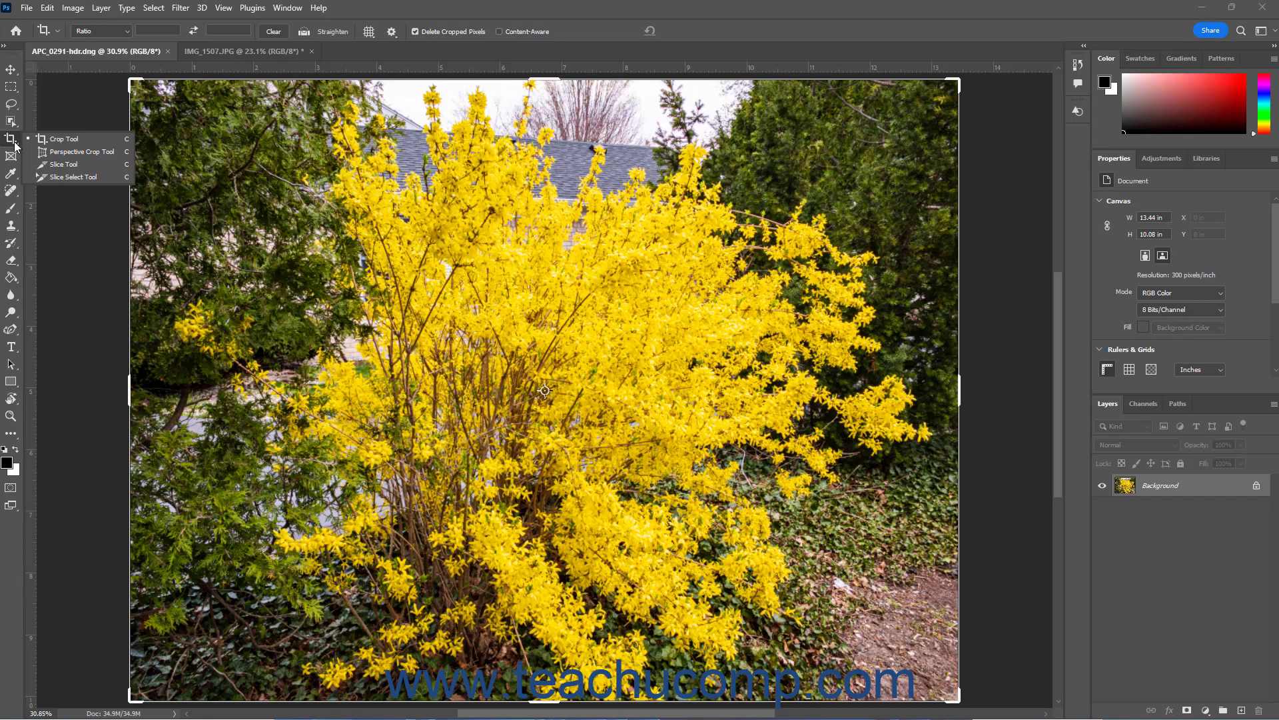
- Apply the 'Crop 5 inch x 7 inch 300 ppi' tool preset to the Crop tool
left_click(57, 142)
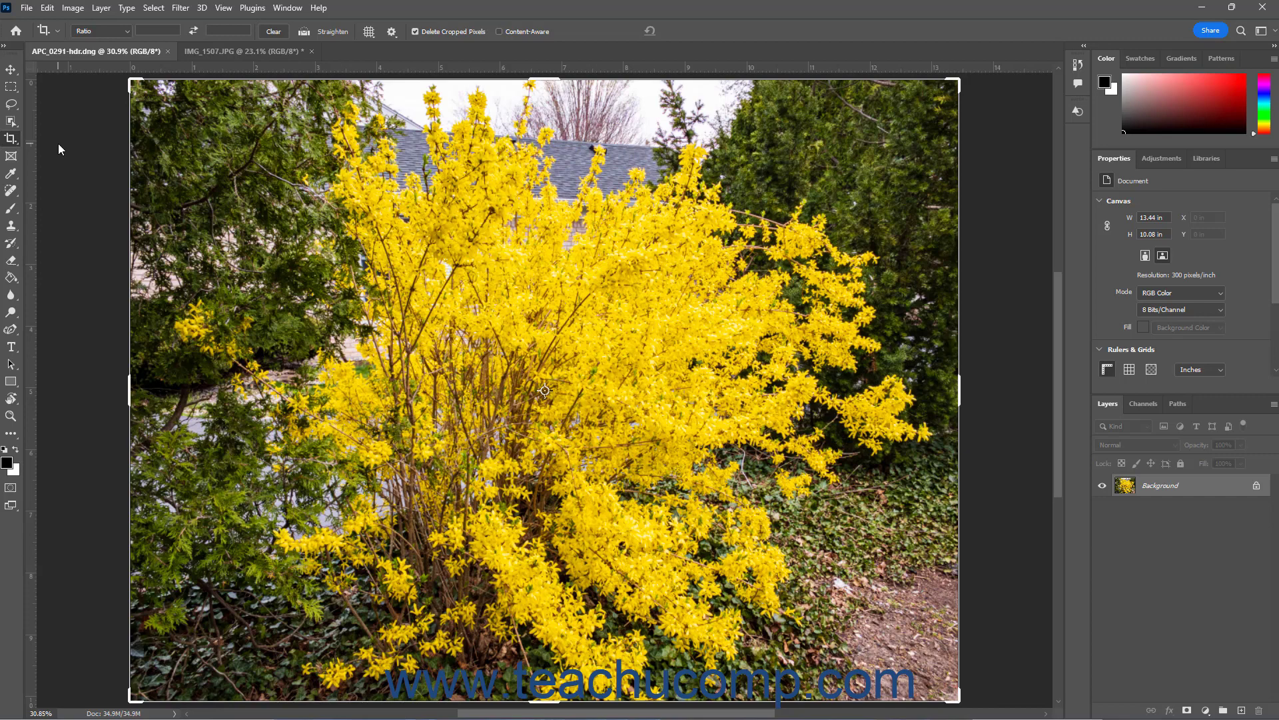
left_click(59, 31)
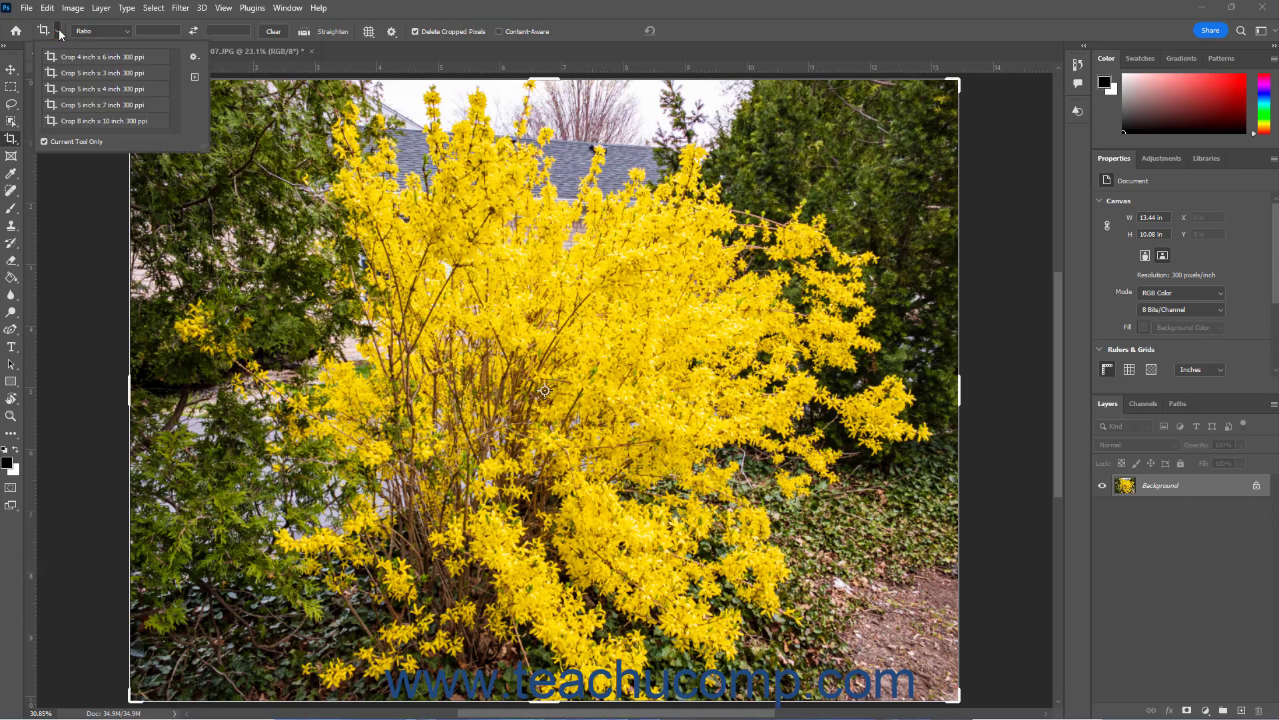
left_click(88, 105)
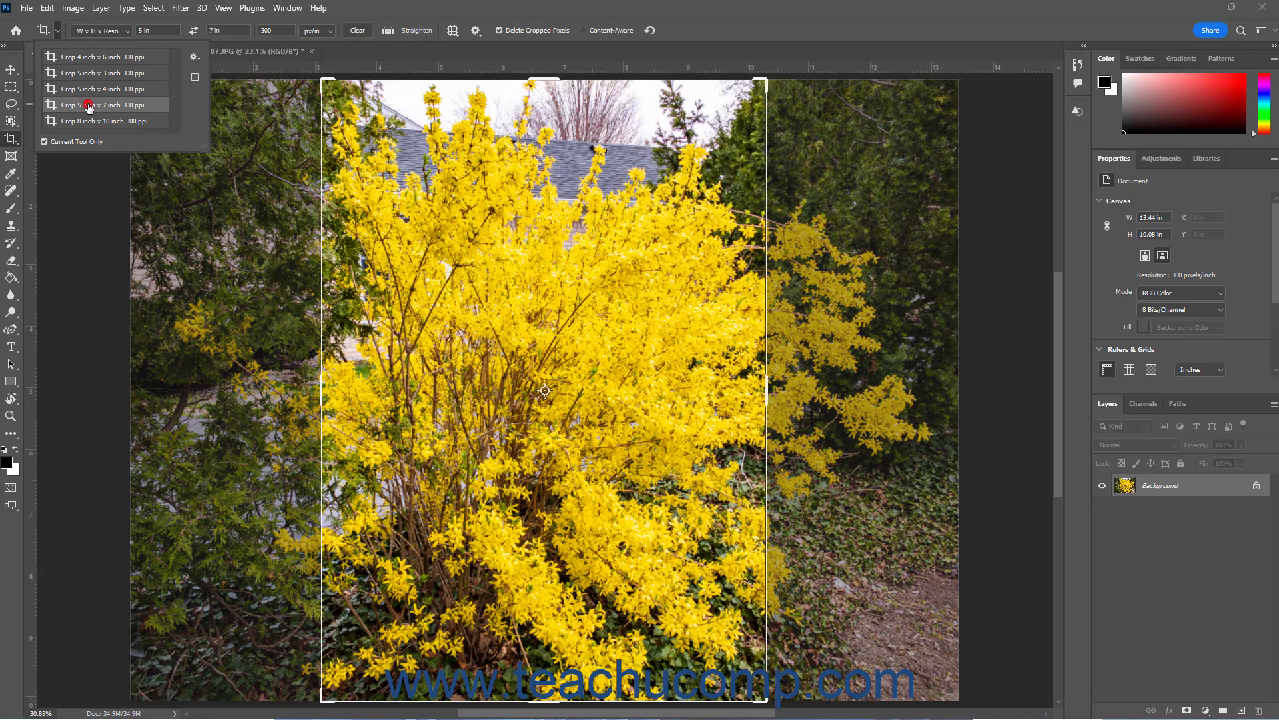
left_click(88, 106)
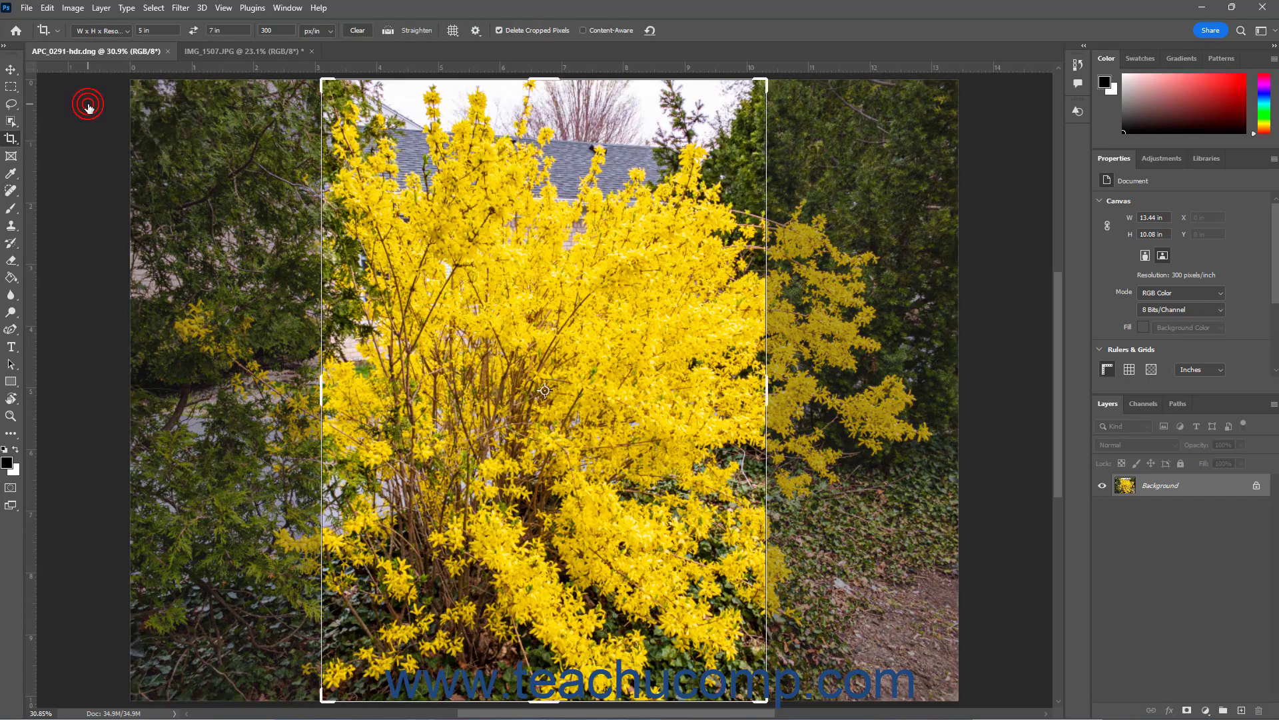
- Reset the crop box and restore the Crop tool to its default Ratio settings
left_click(650, 31)
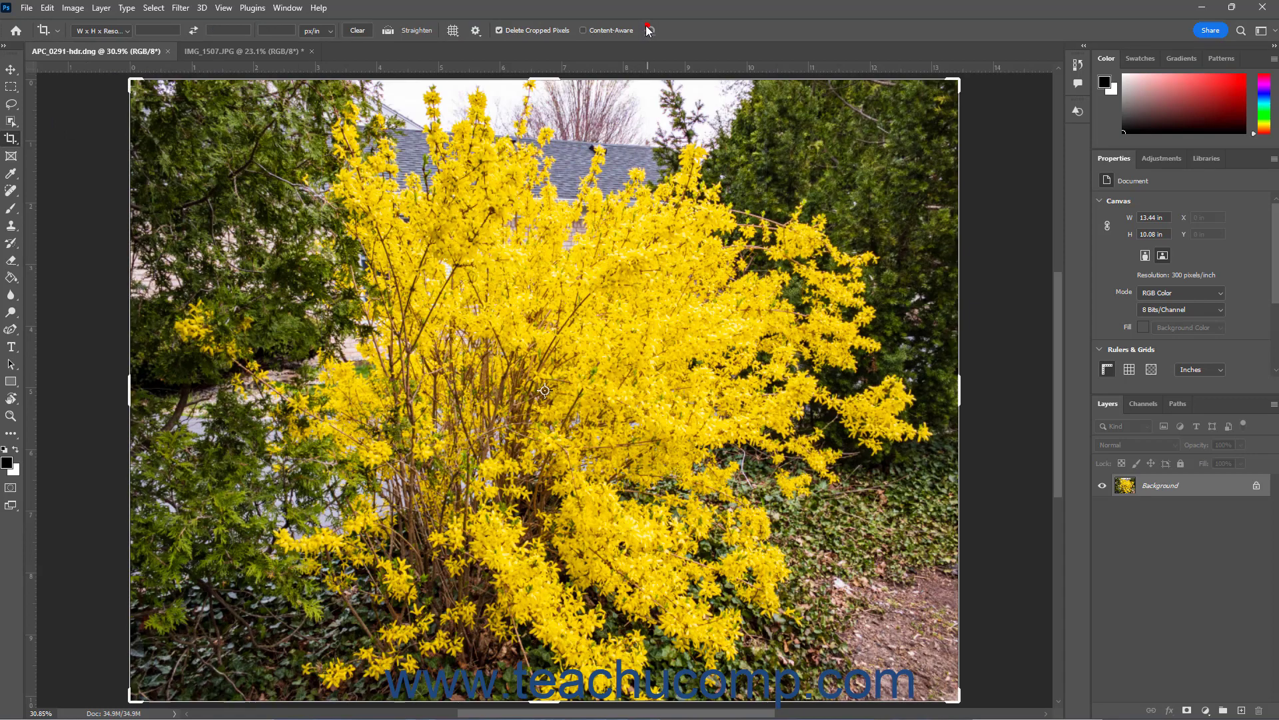
right_click(53, 30)
left_click(84, 23)
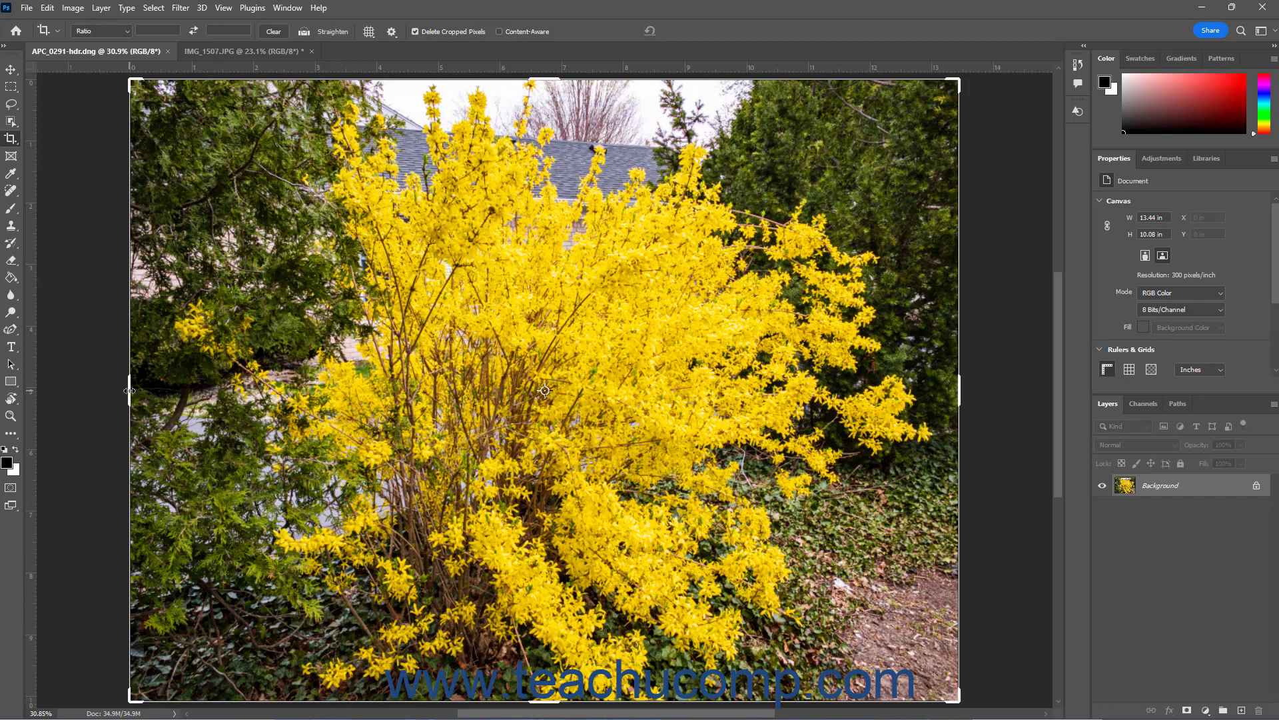
- Try narrowing the crop box from both side edges and shifting the image inside it, and reset the crop box
left_click_drag(129, 390, 198, 401)
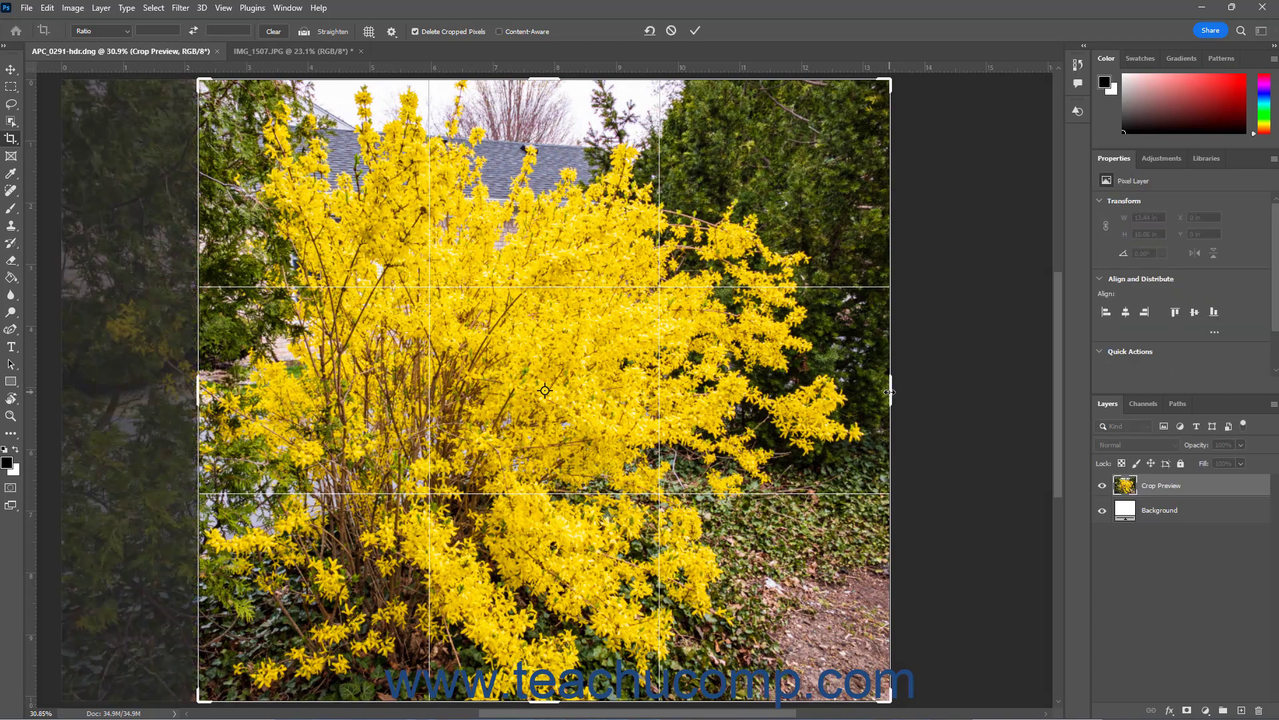
left_click_drag(890, 392, 874, 392)
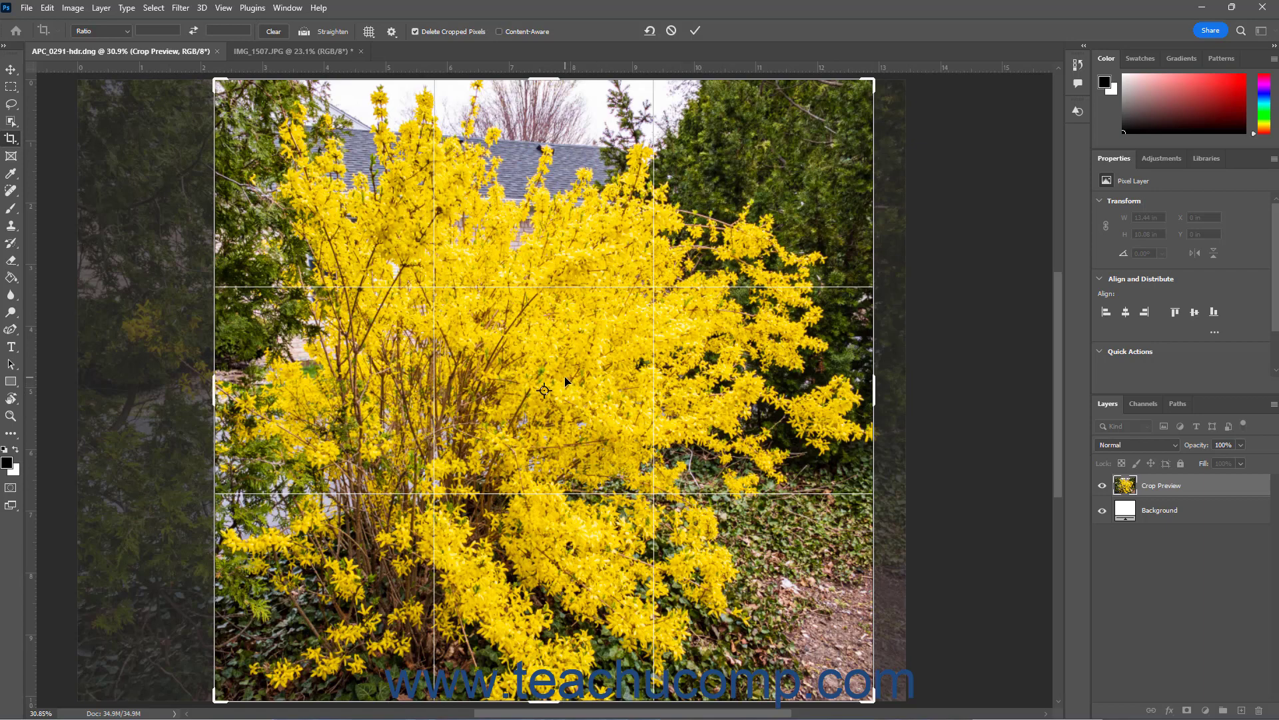
mouse_move(565, 382)
left_mouse_down()
mouse_move(594, 405)
mouse_move(539, 409)
mouse_move(526, 378)
mouse_move(545, 359)
mouse_move(587, 358)
mouse_move(585, 382)
left_mouse_up()
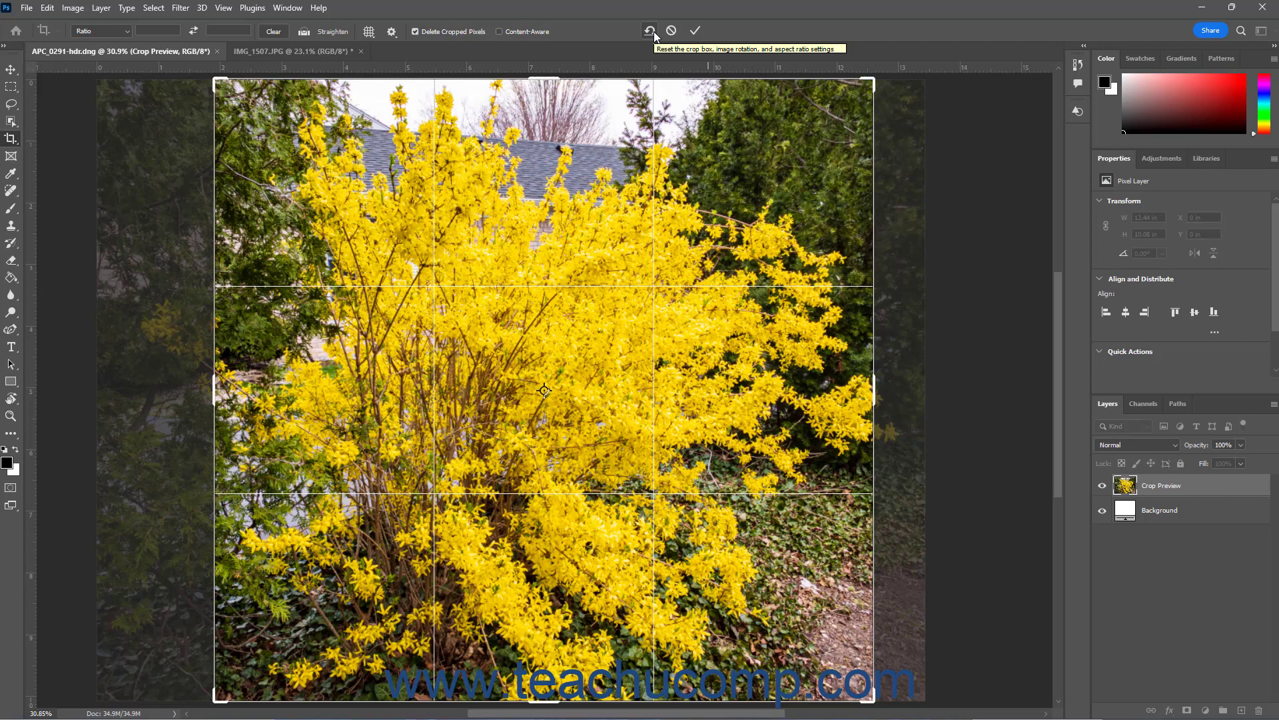
left_click(652, 32)
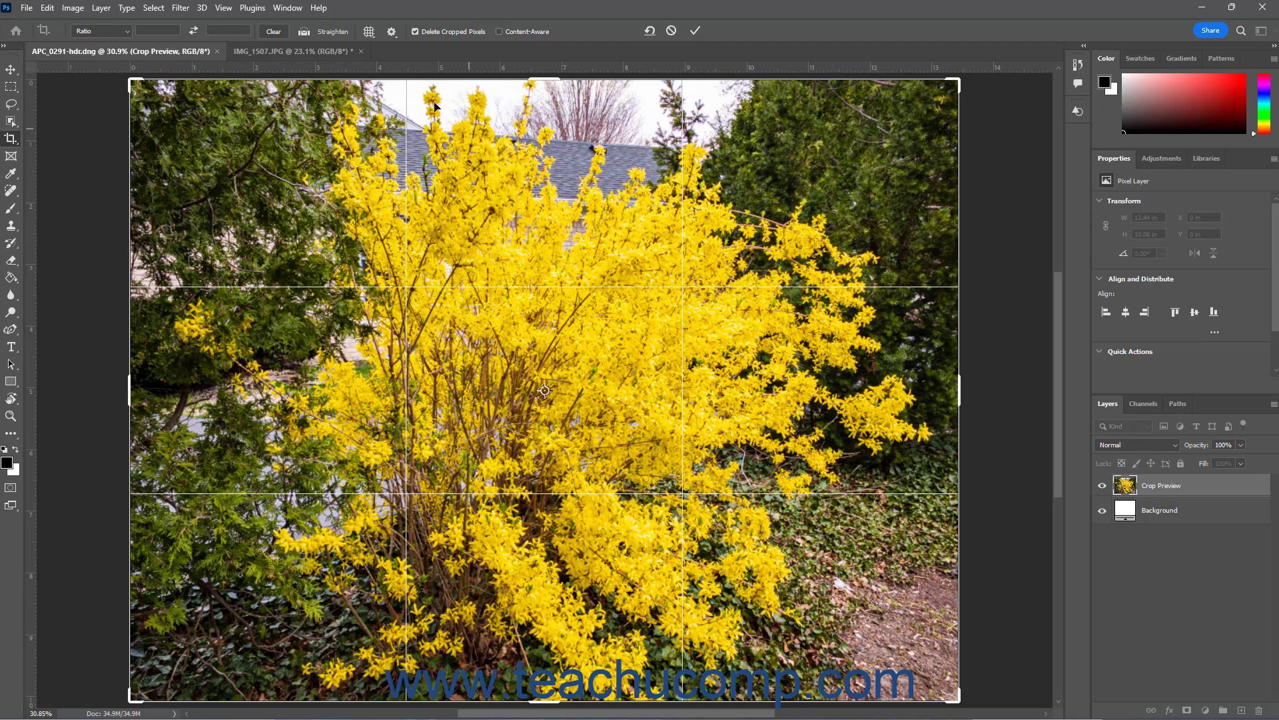
- Switch the crop overlay to Golden Ratio and back to Rule of Thirds
left_click(370, 32)
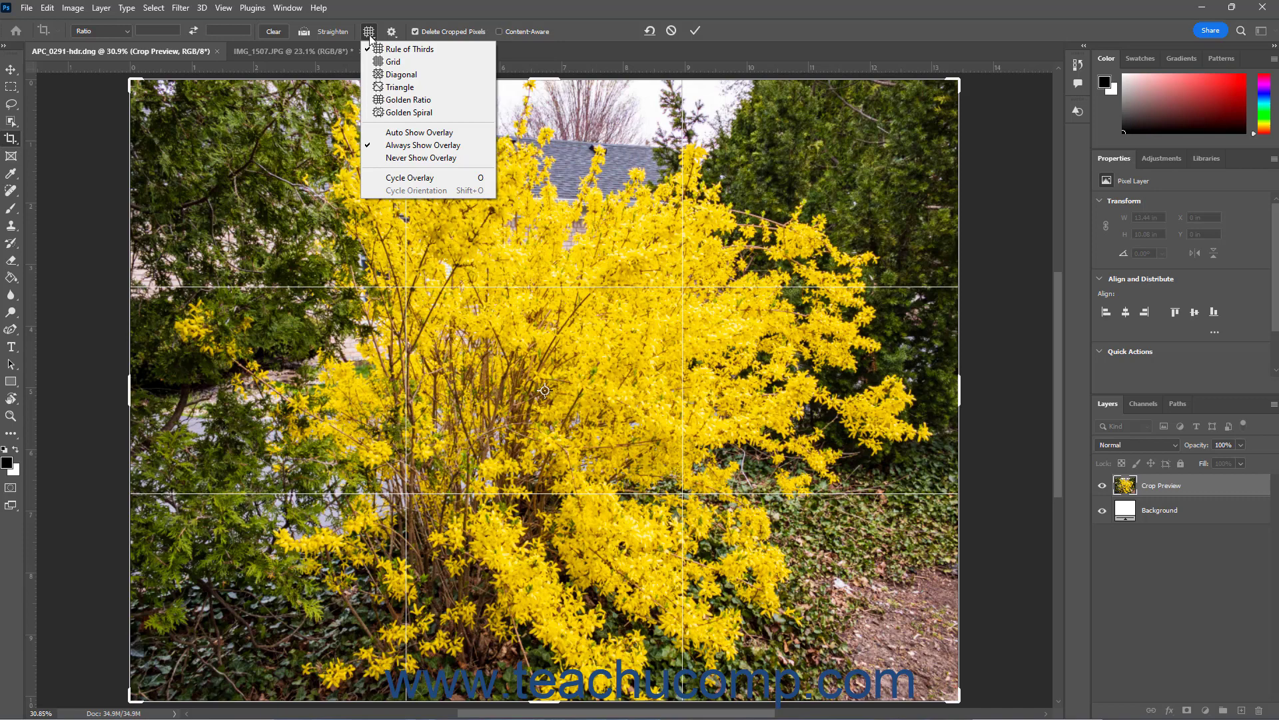
left_click(384, 99)
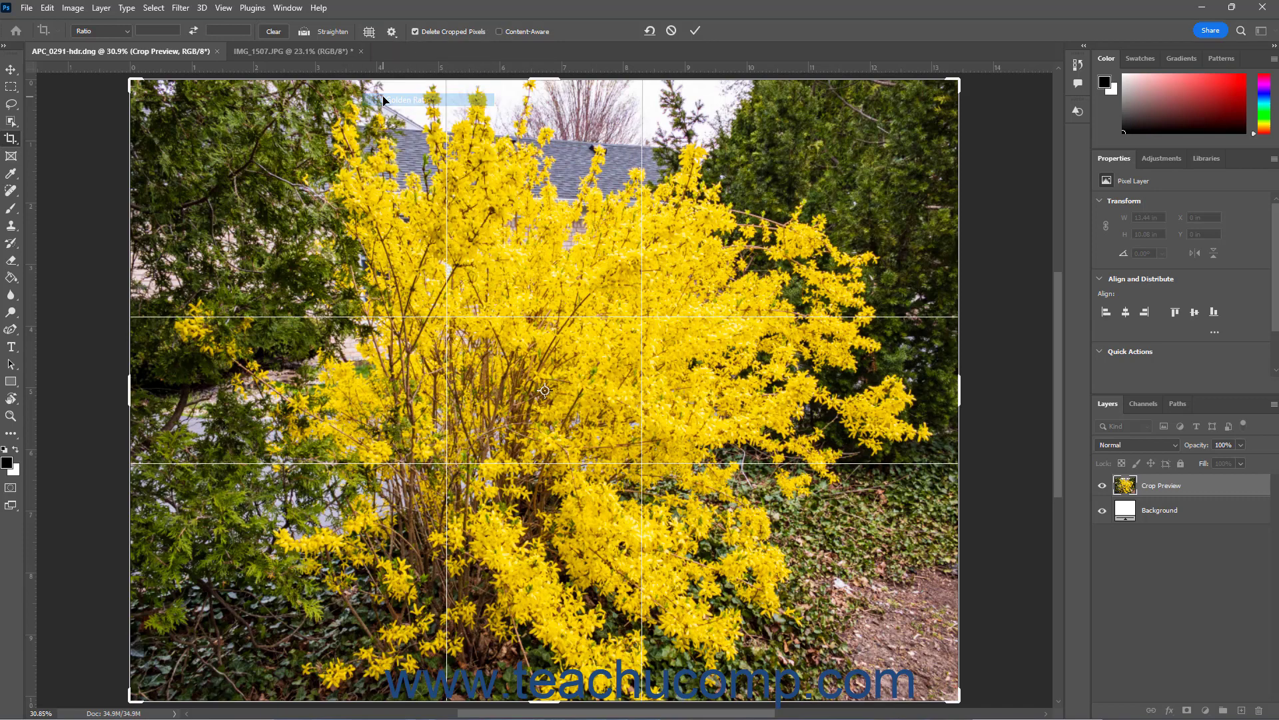
left_click(367, 36)
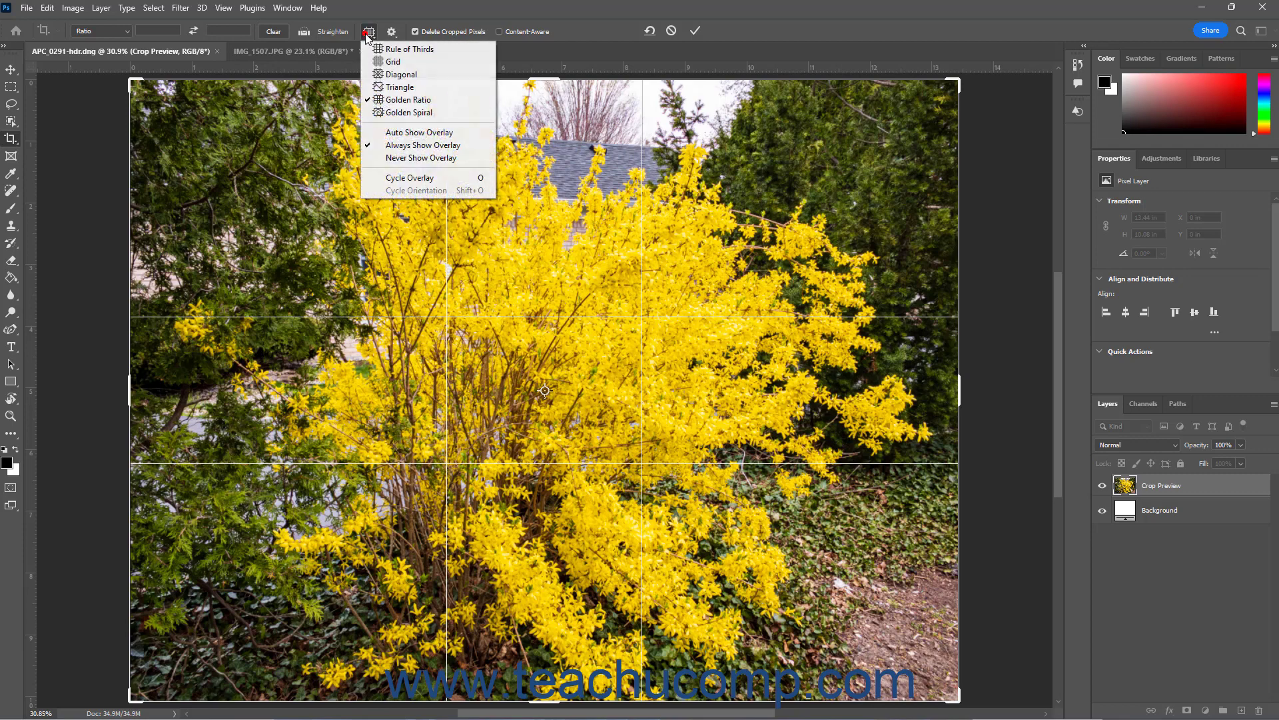
left_click(370, 48)
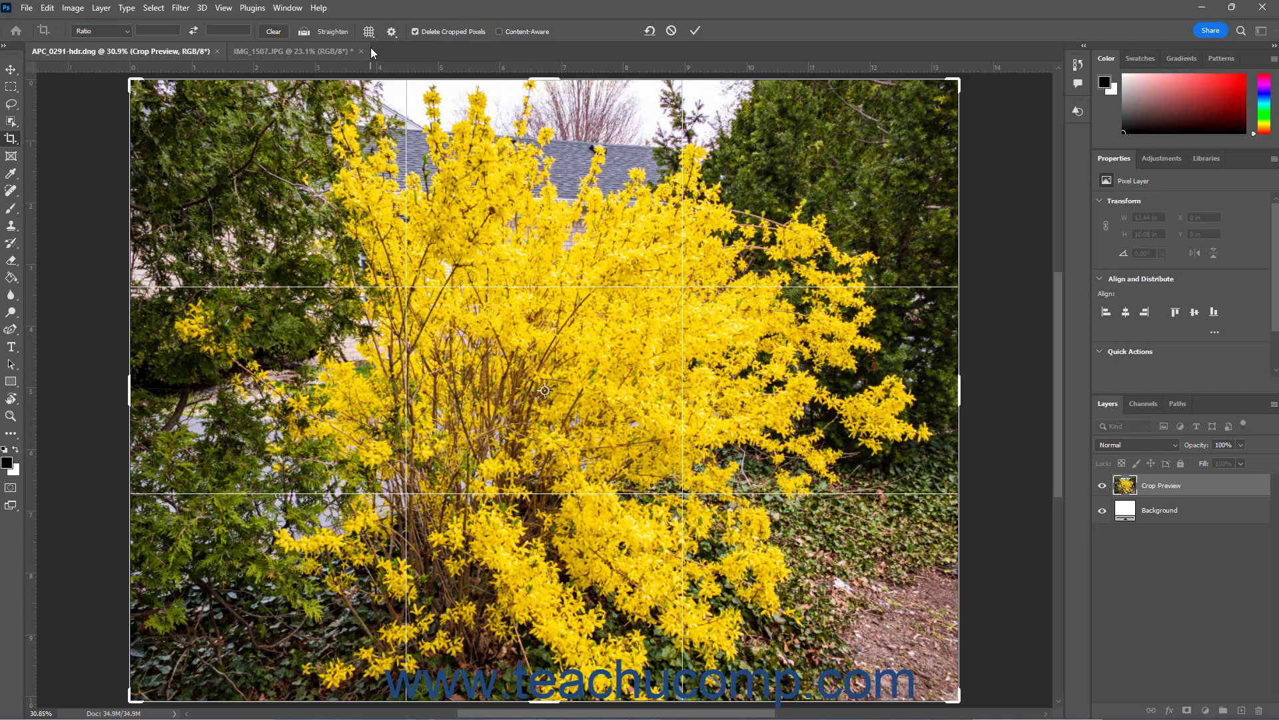
left_click(369, 32)
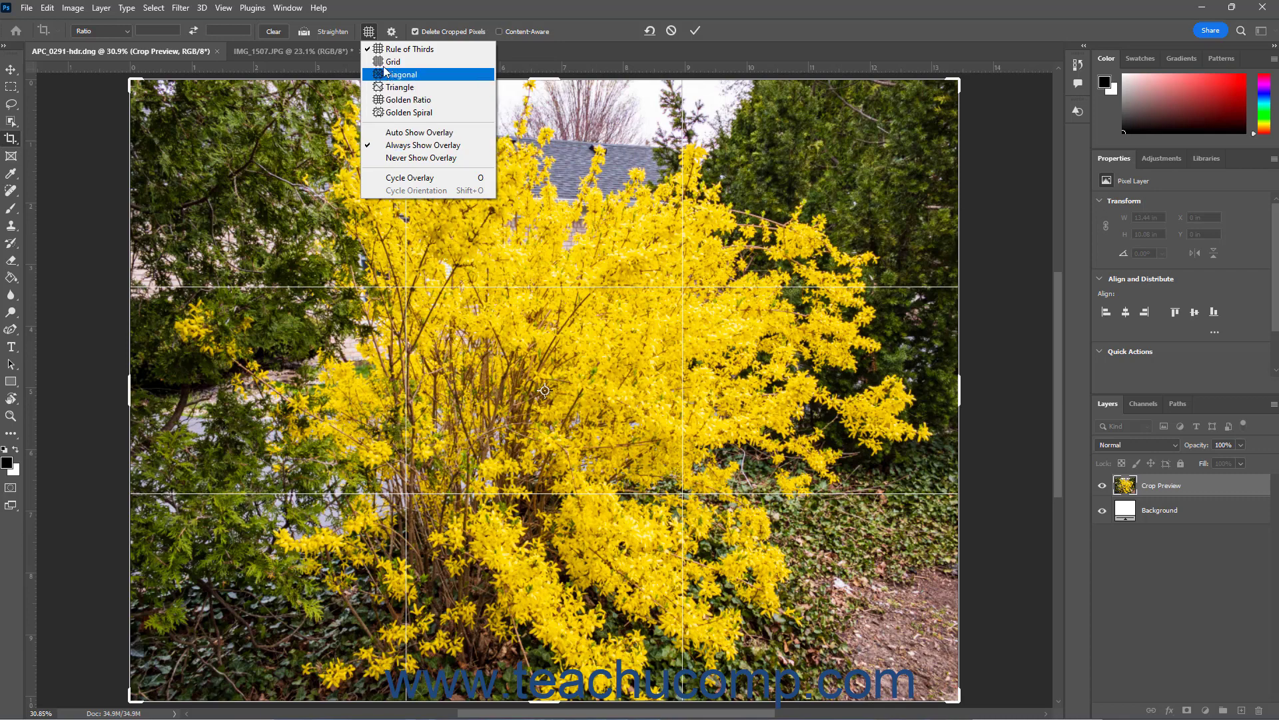
left_click(368, 33)
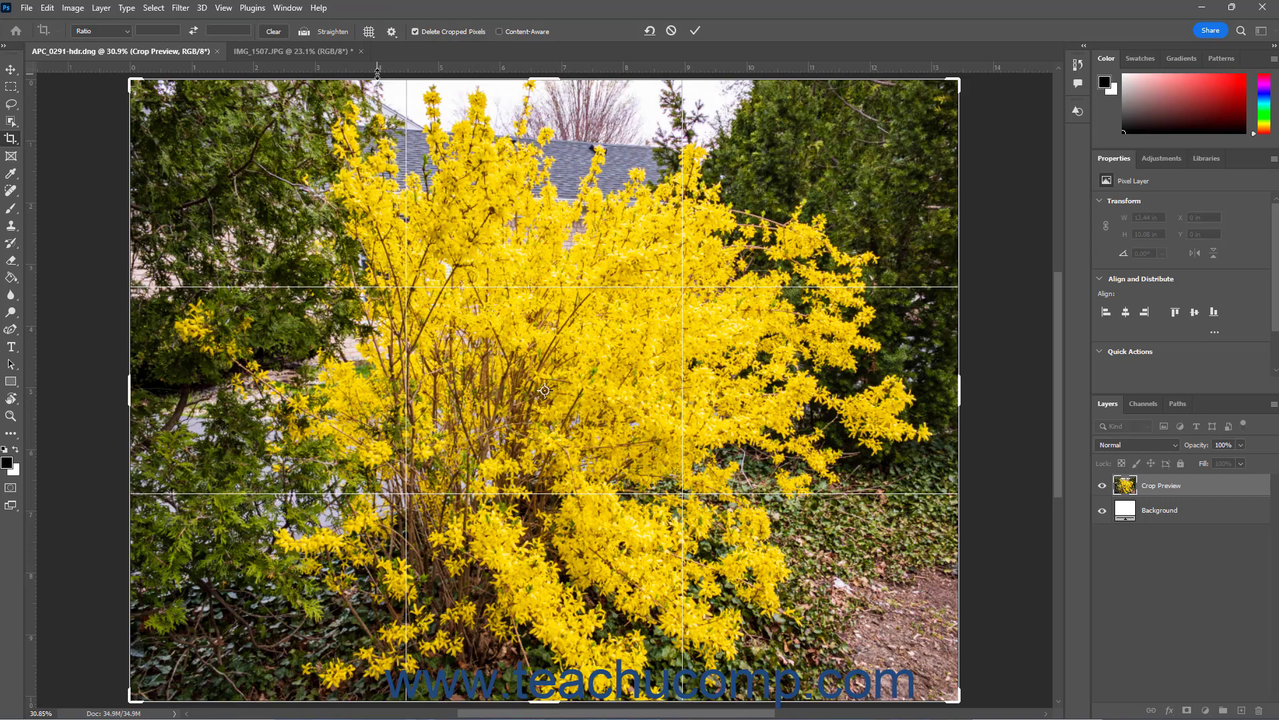
- Apply the 5 : 7 aspect ratio preset to the crop box and return to the Ratio option
left_click(127, 32)
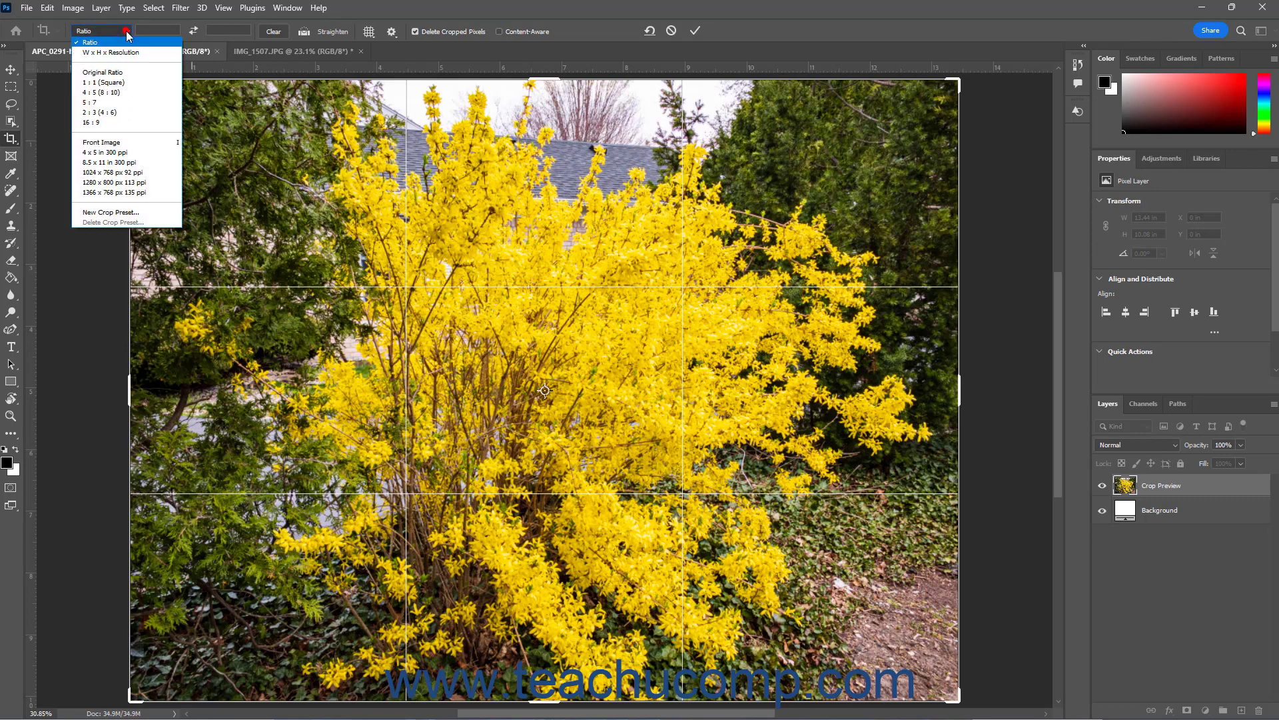
left_click(127, 104)
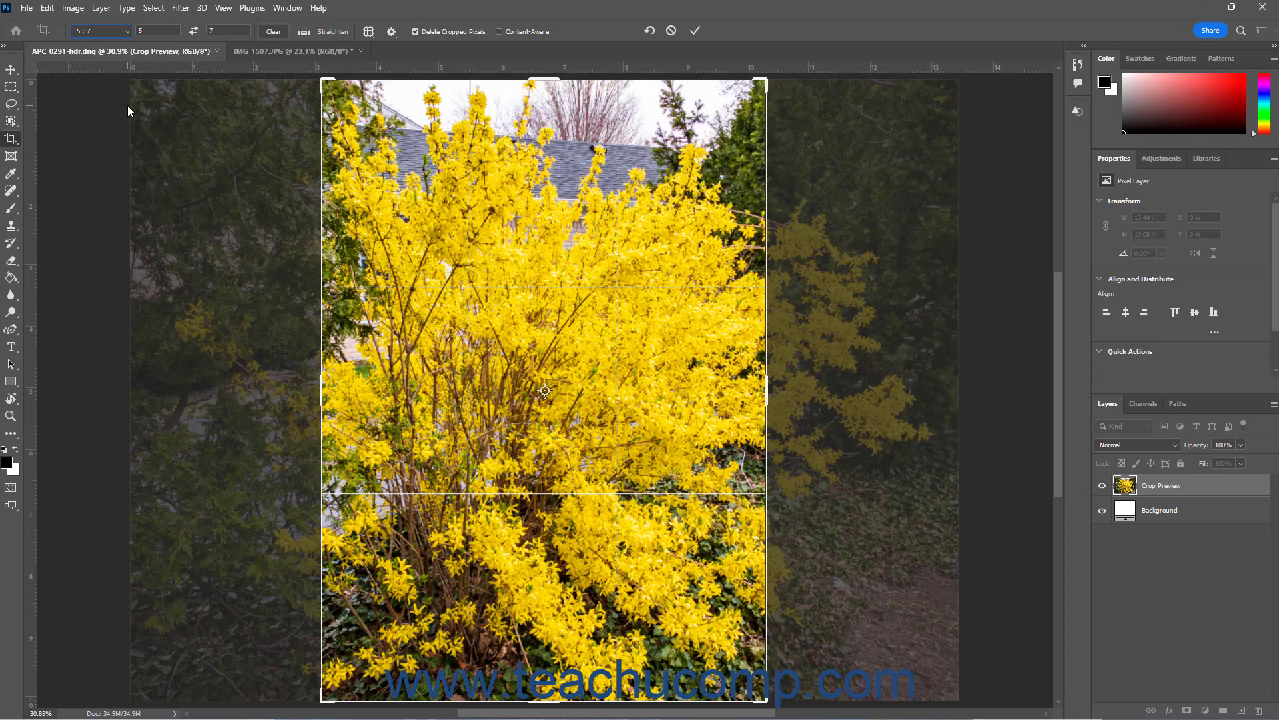
left_click(125, 32)
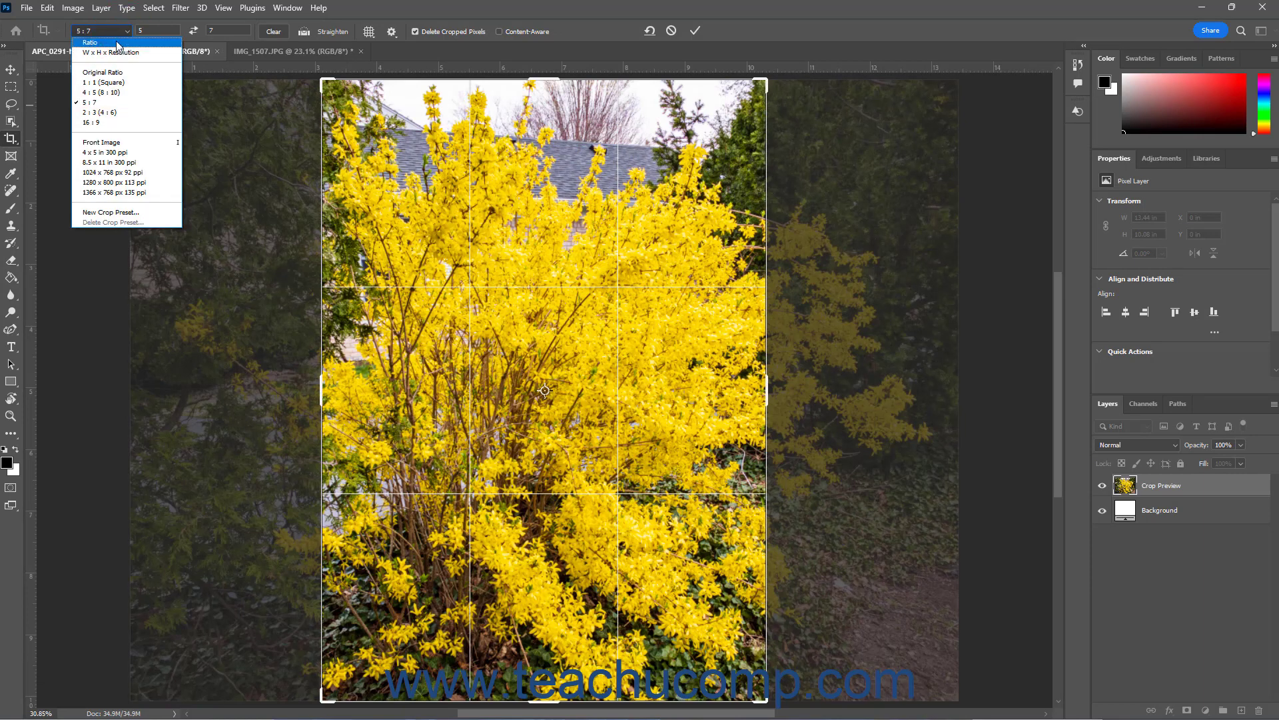
left_click(116, 42)
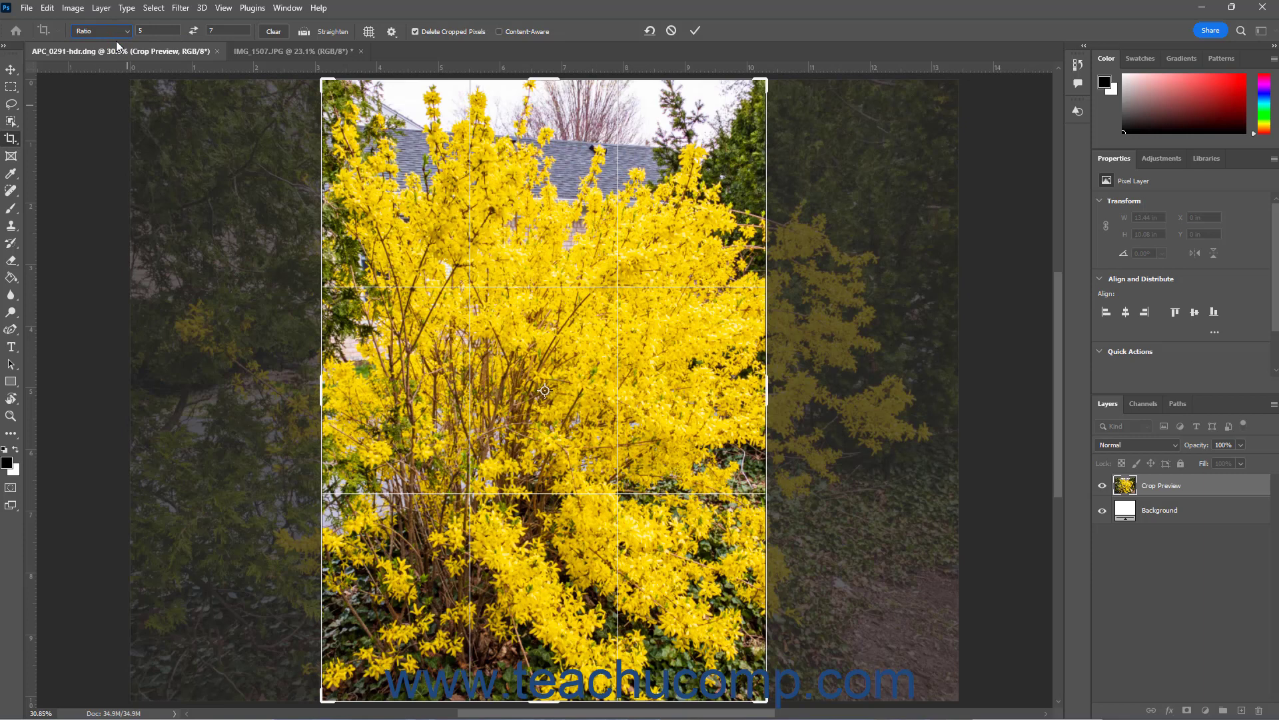
- Clear the ratio's width and height values and widen the crop box slightly at its sides
left_click(160, 28)
mouse_move(322, 381)
left_mouse_down()
mouse_move(270, 381)
mouse_move(325, 382)
left_mouse_up()
mouse_move(764, 389)
left_mouse_down()
mouse_move(845, 388)
mouse_move(781, 389)
left_mouse_up()
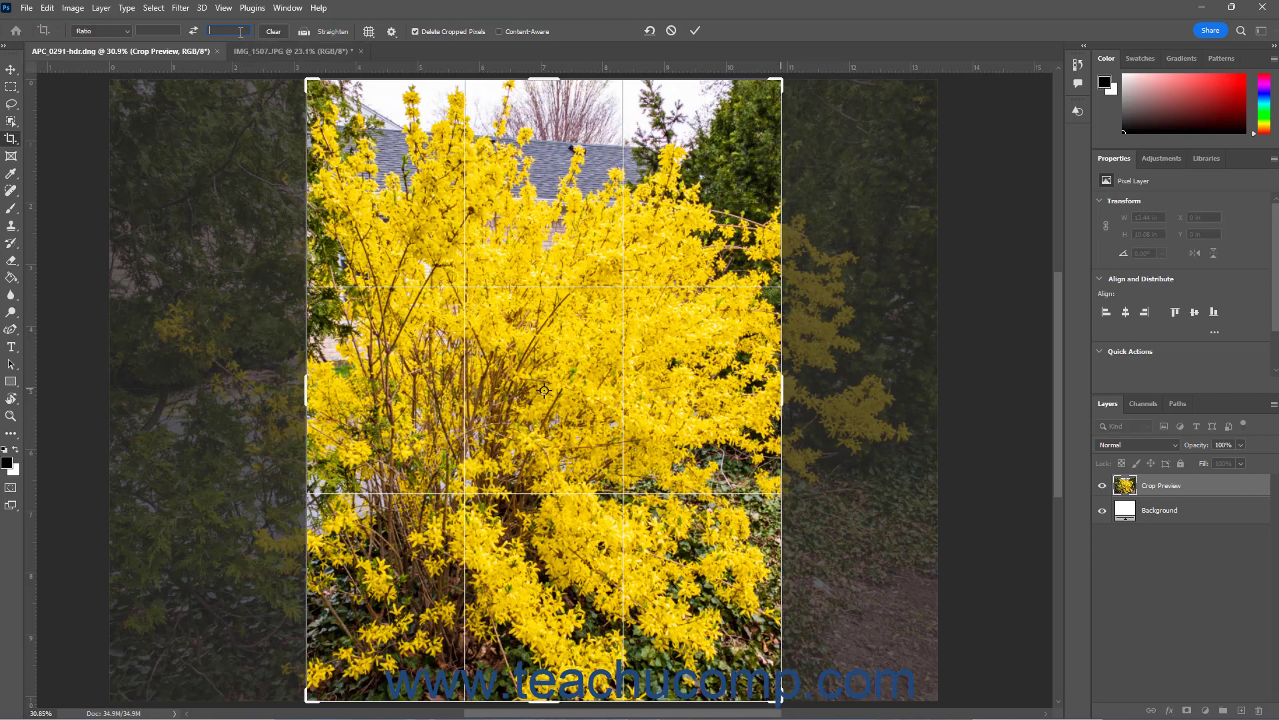
- Constrain the crop box to a 16 : 9 ratio, and swap its width and height to portrait and back
left_click(160, 30)
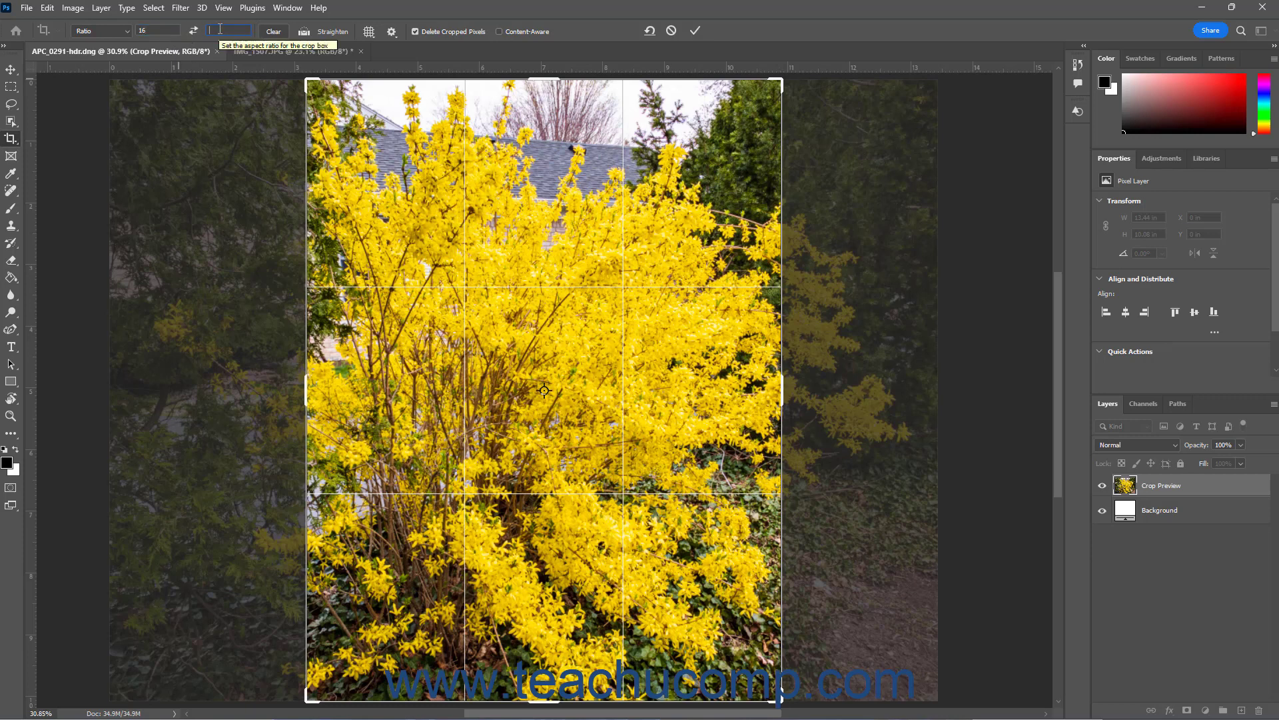
type("9")
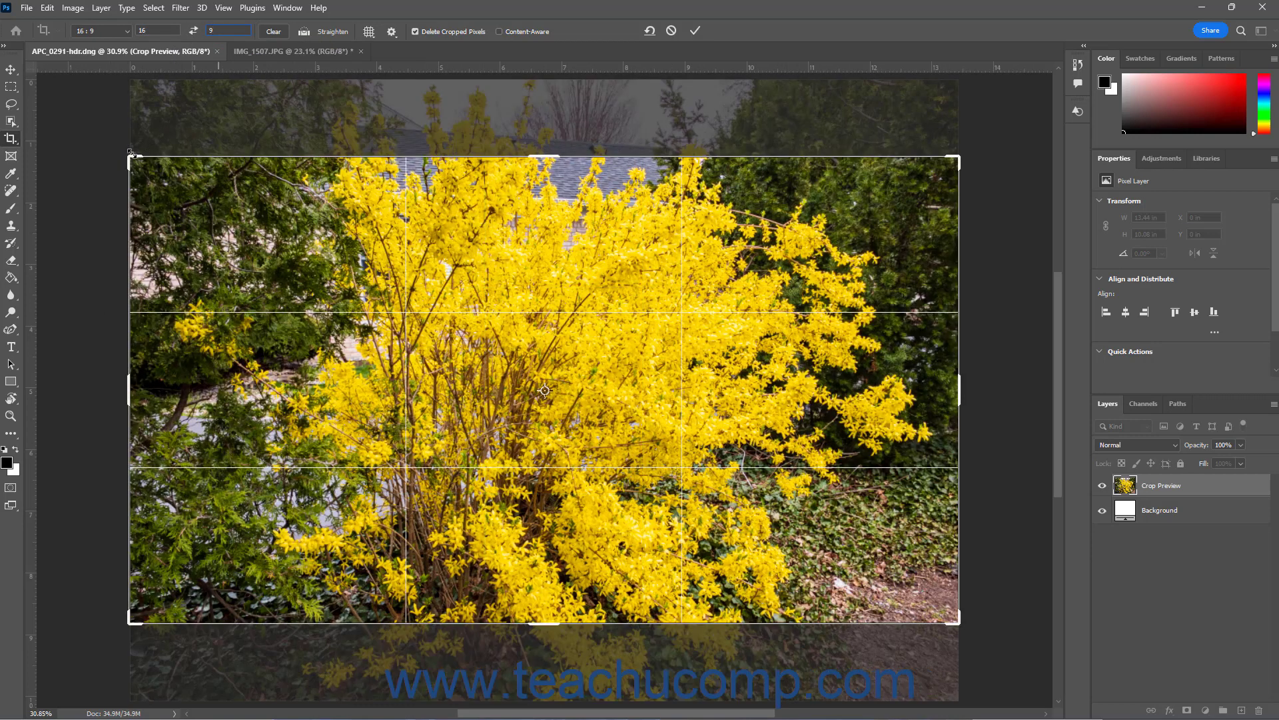
left_click_drag(130, 158, 110, 187)
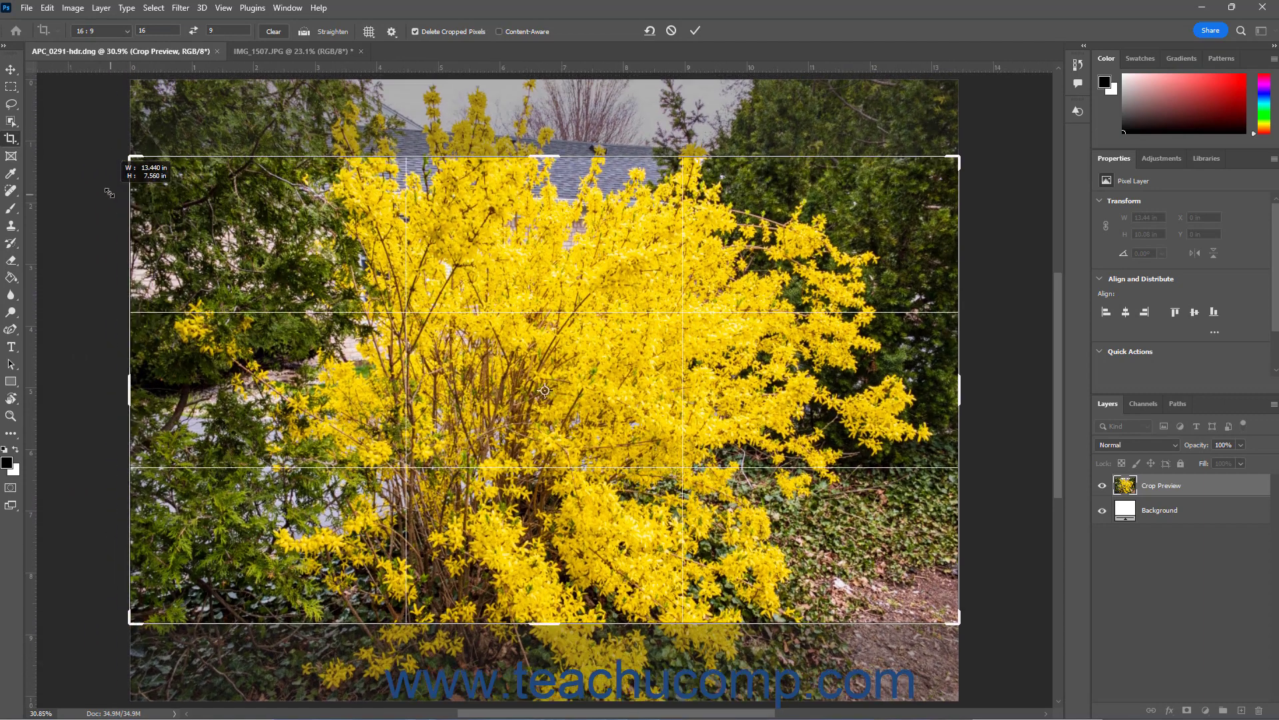
left_click(192, 31)
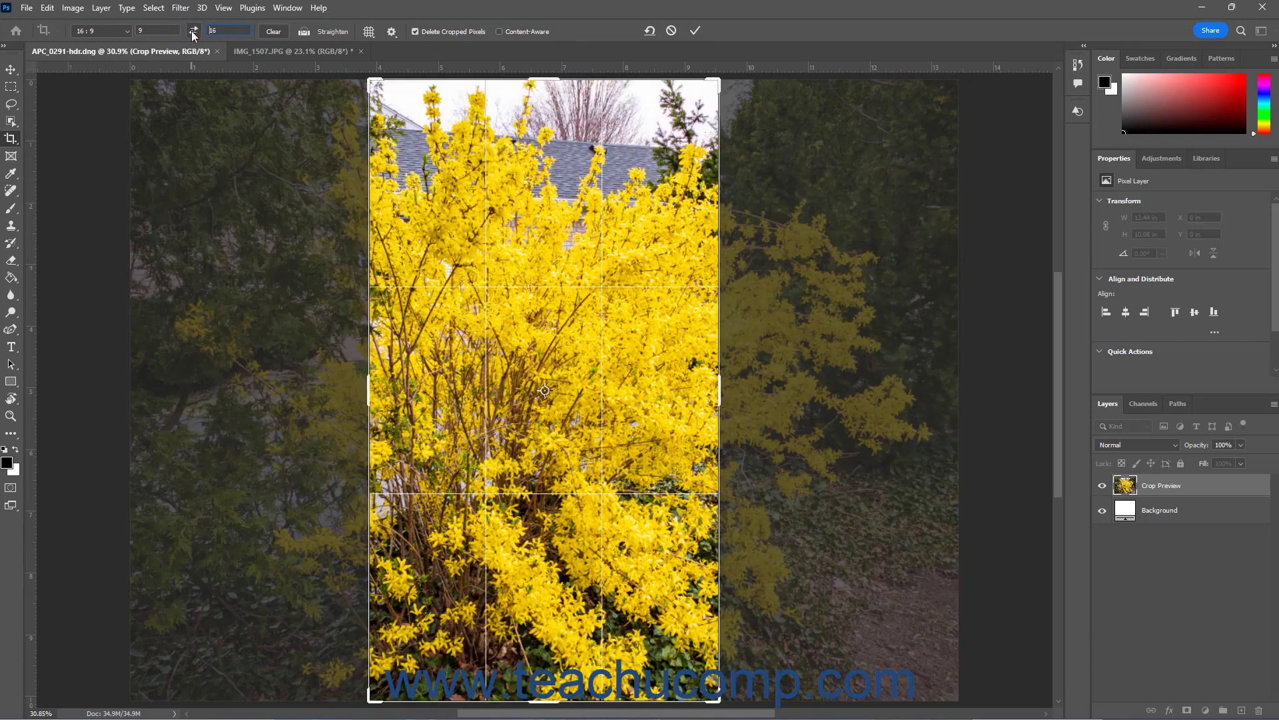
left_click(192, 32)
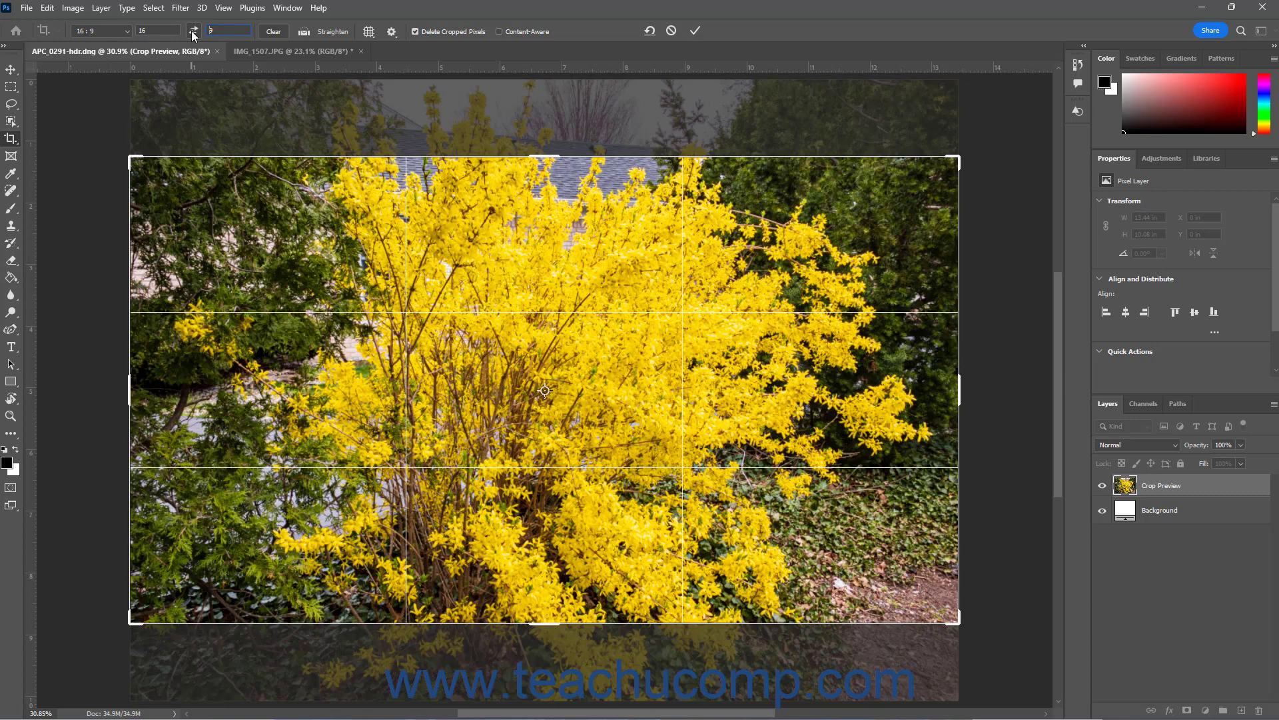
- Clear the aspect ratio values and freely resize the crop box around the yellow bush from its upper-left and lower-right corners
left_click(274, 32)
left_click_drag(134, 159, 192, 140)
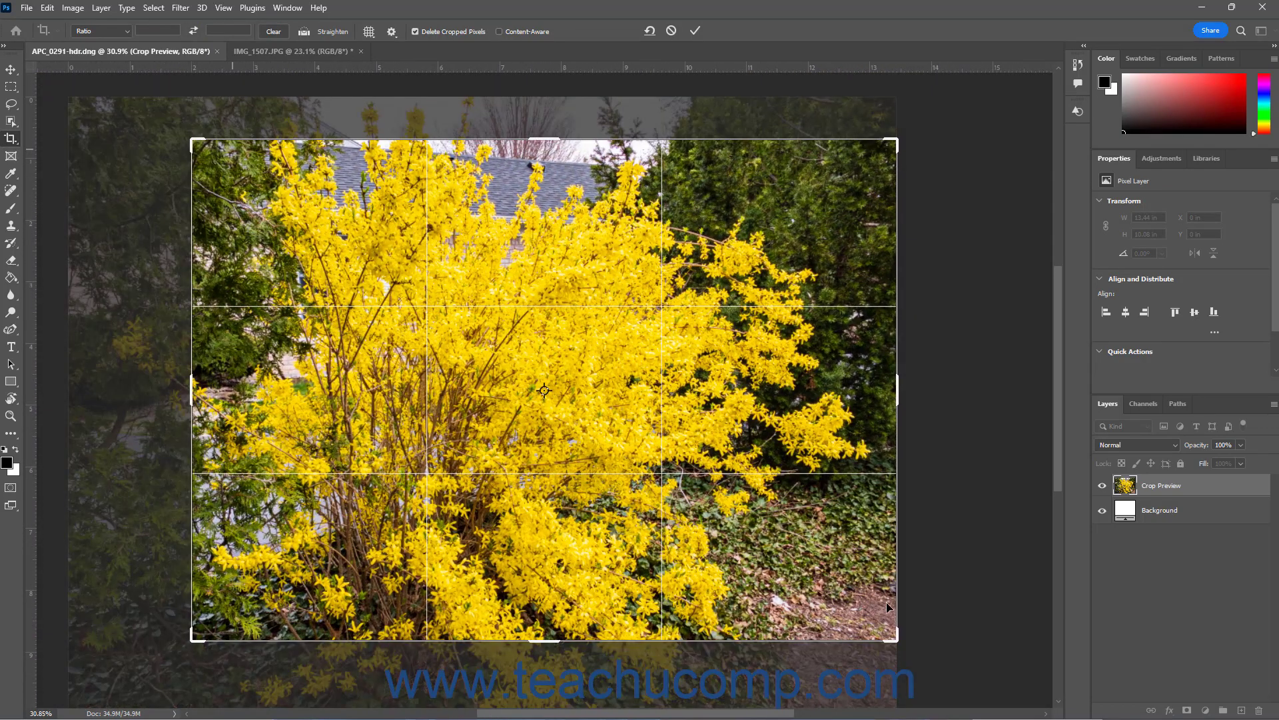
left_click_drag(895, 631, 846, 660)
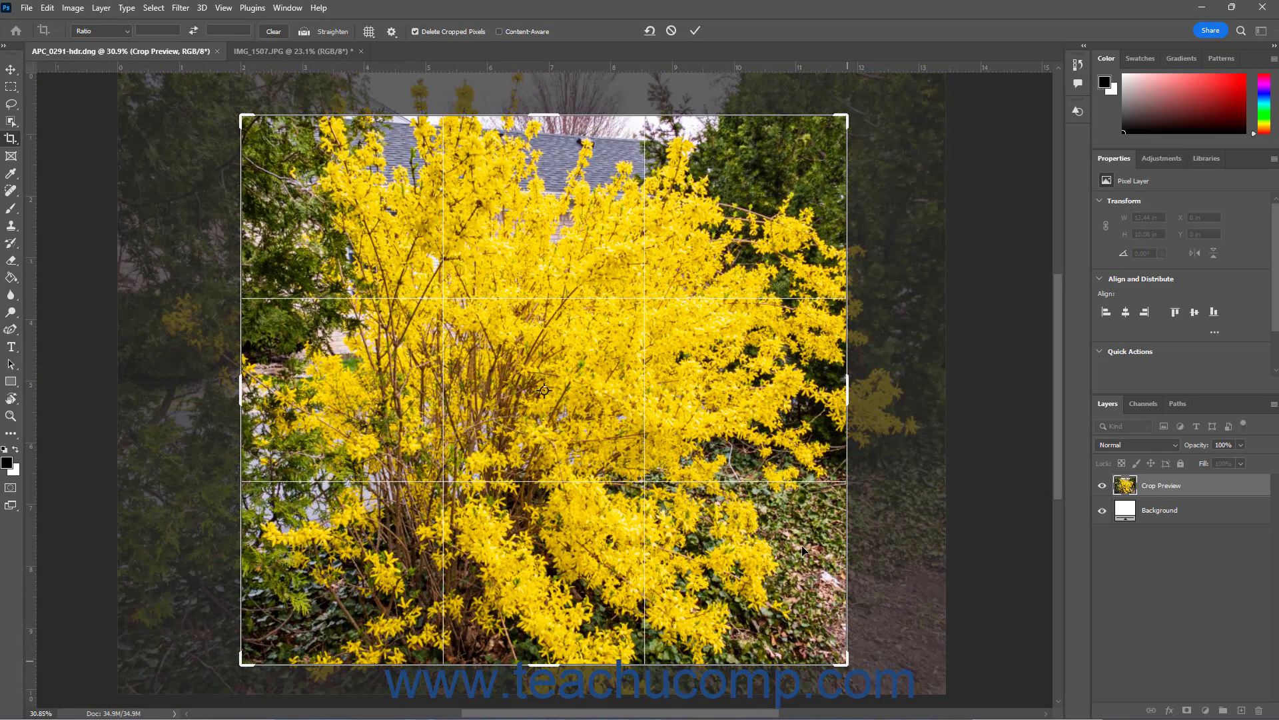
- Switch the crop sizing to W x H x Resolution with width 1280 in, height 760 in and resolution 72 px/in
left_click(131, 34)
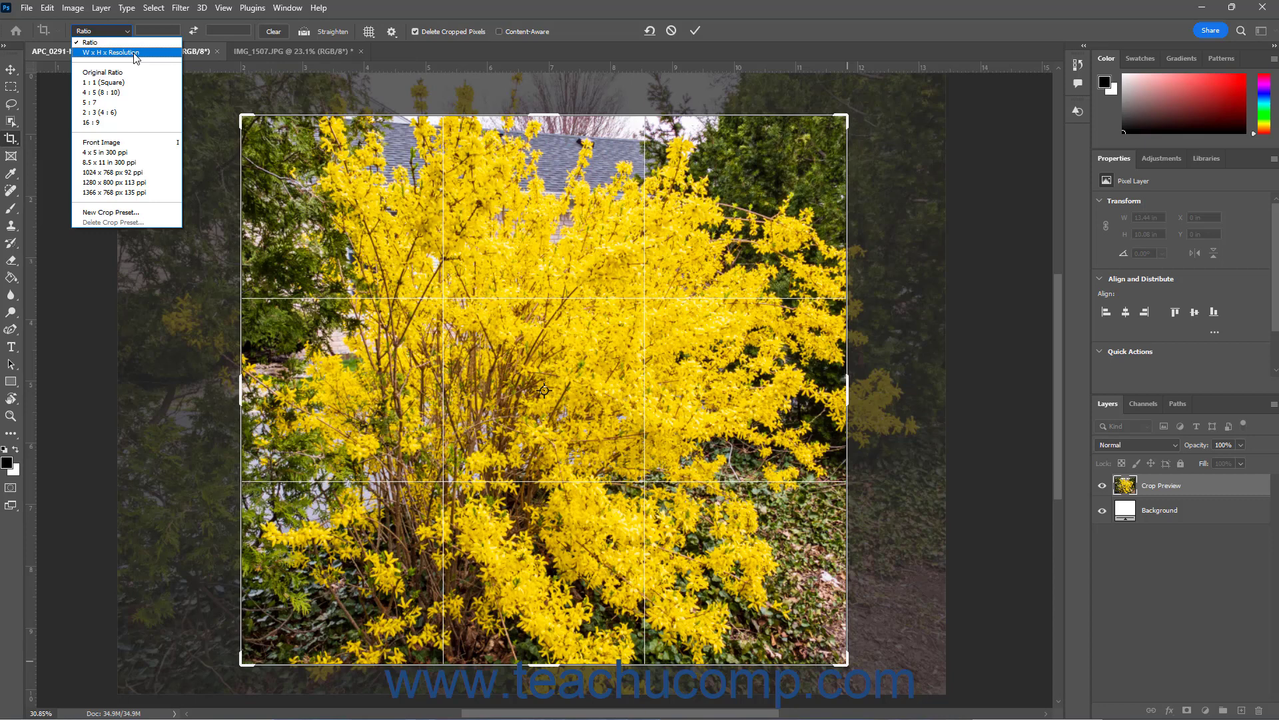
left_click(135, 58)
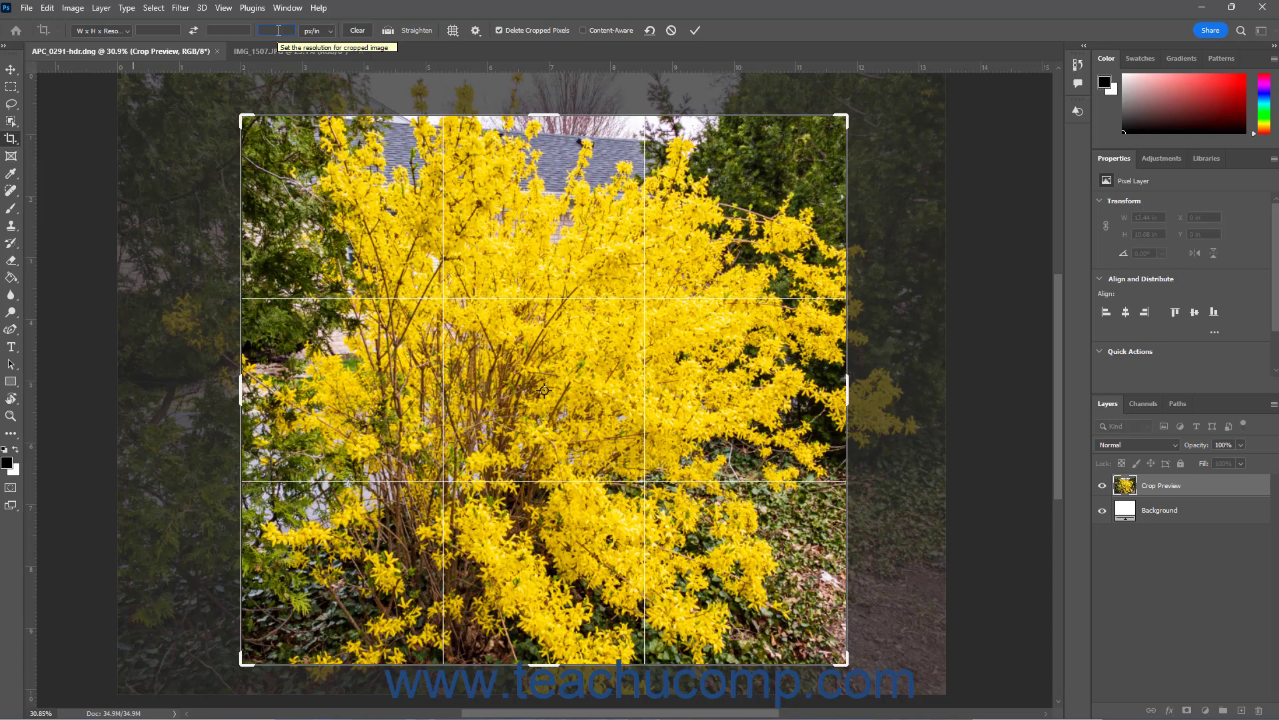
left_click(330, 31)
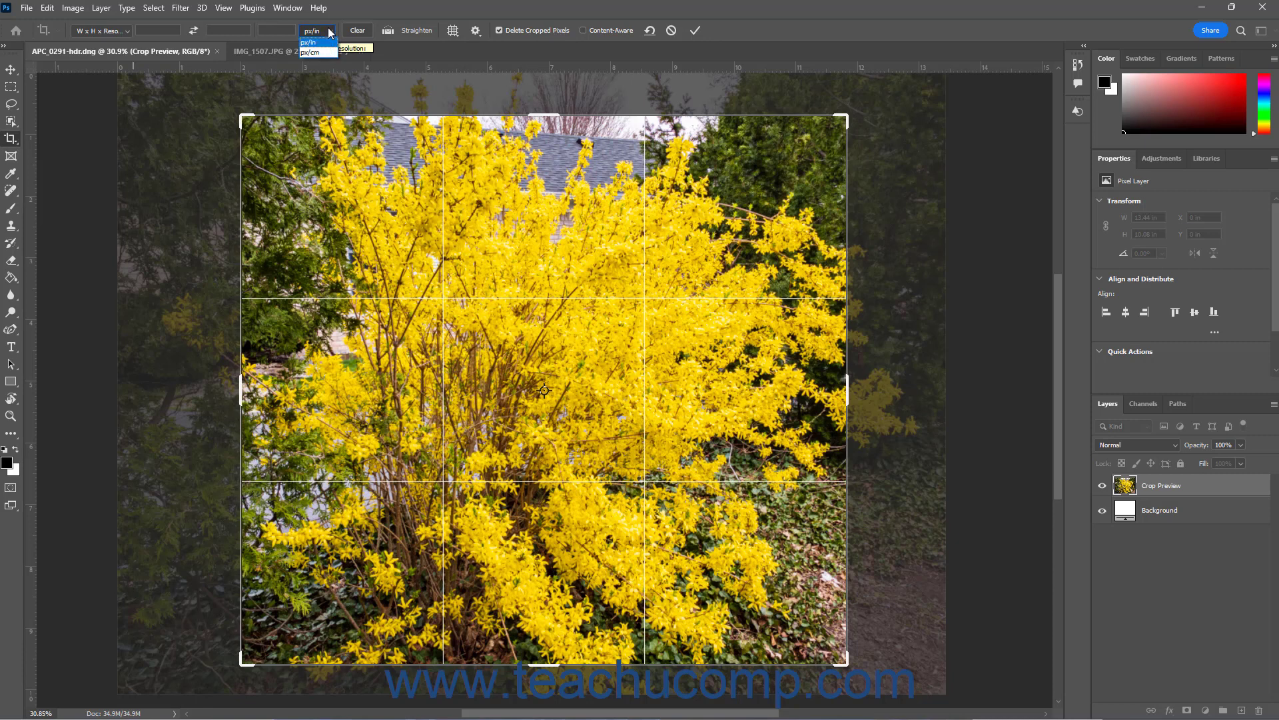
left_click(329, 33)
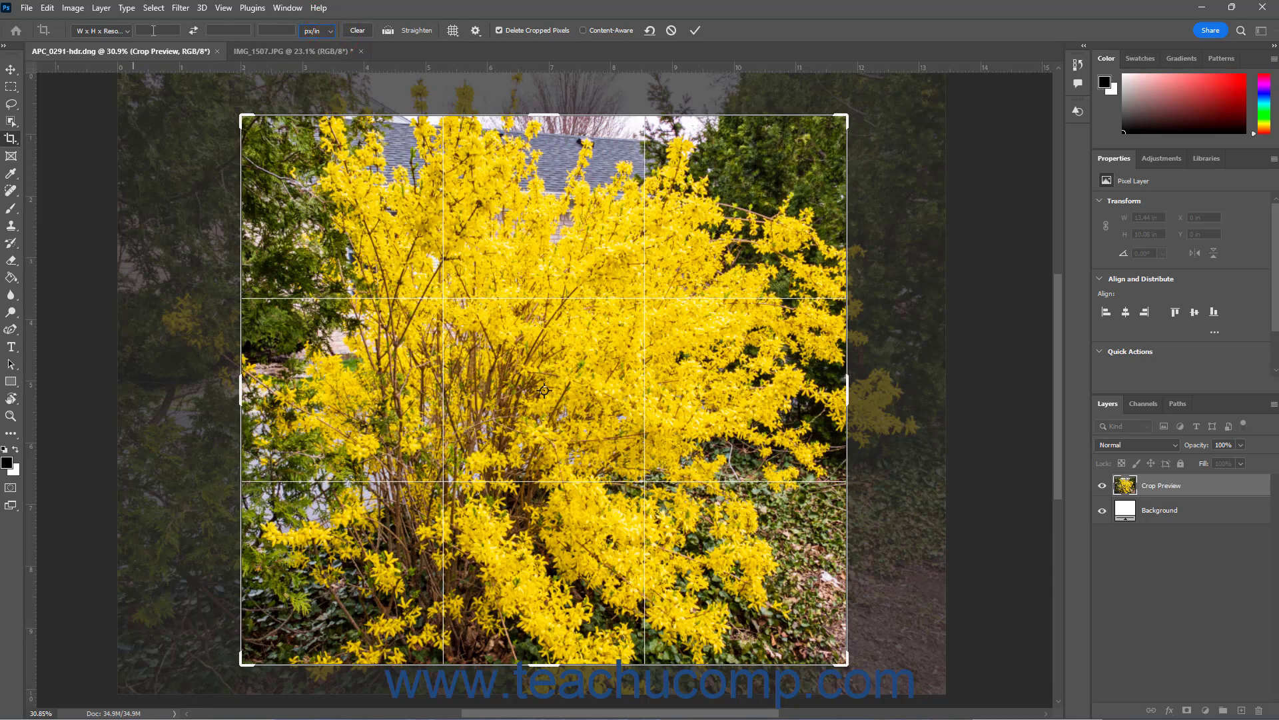
type("1280")
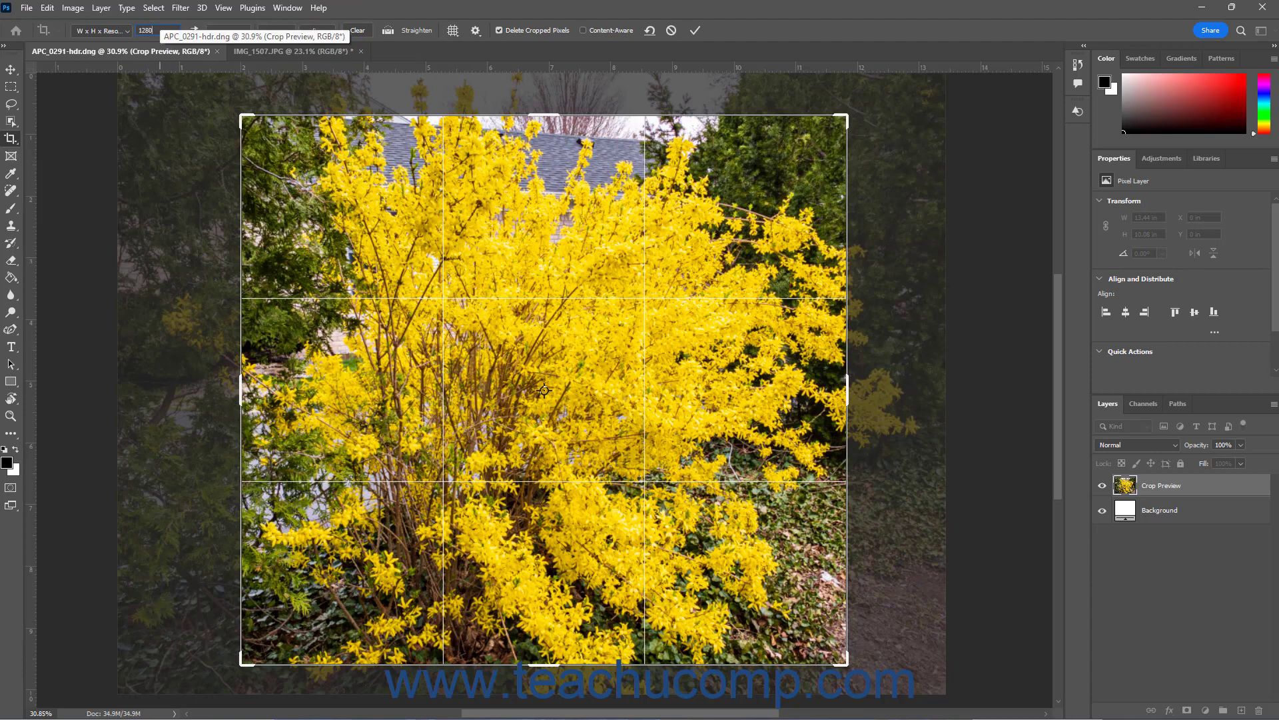
key("Tab")
type("760")
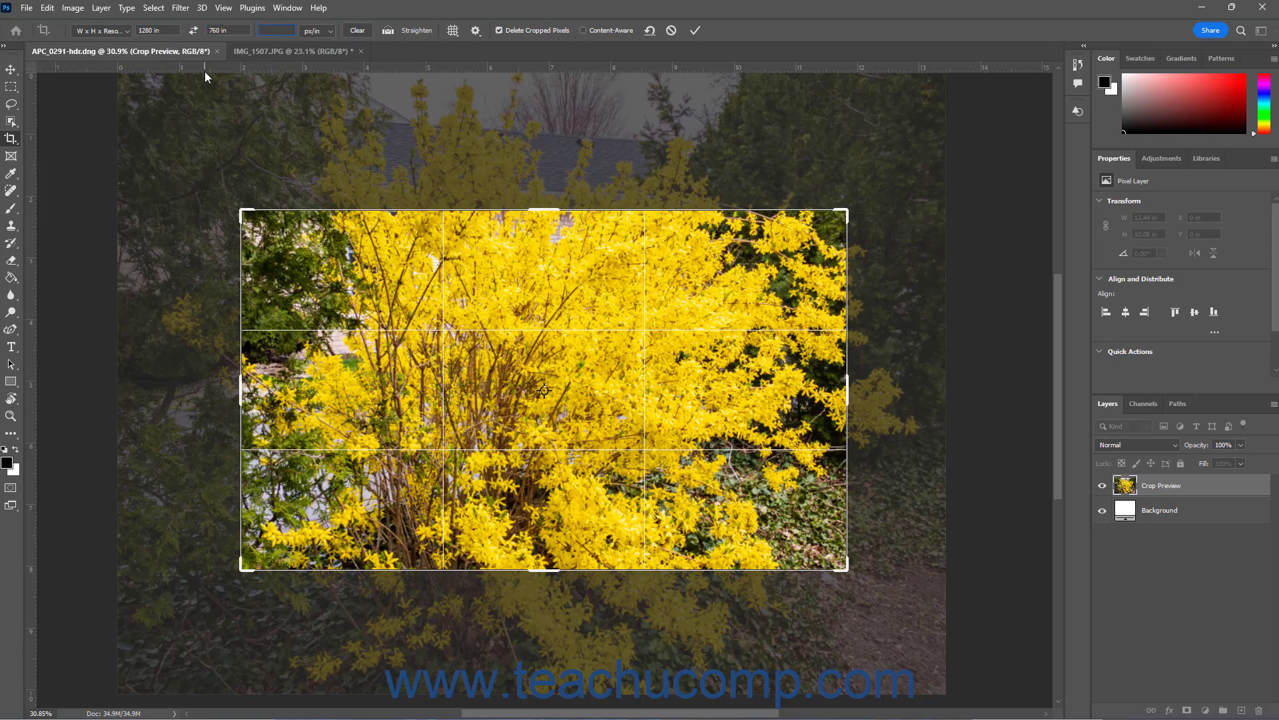
key("Tab")
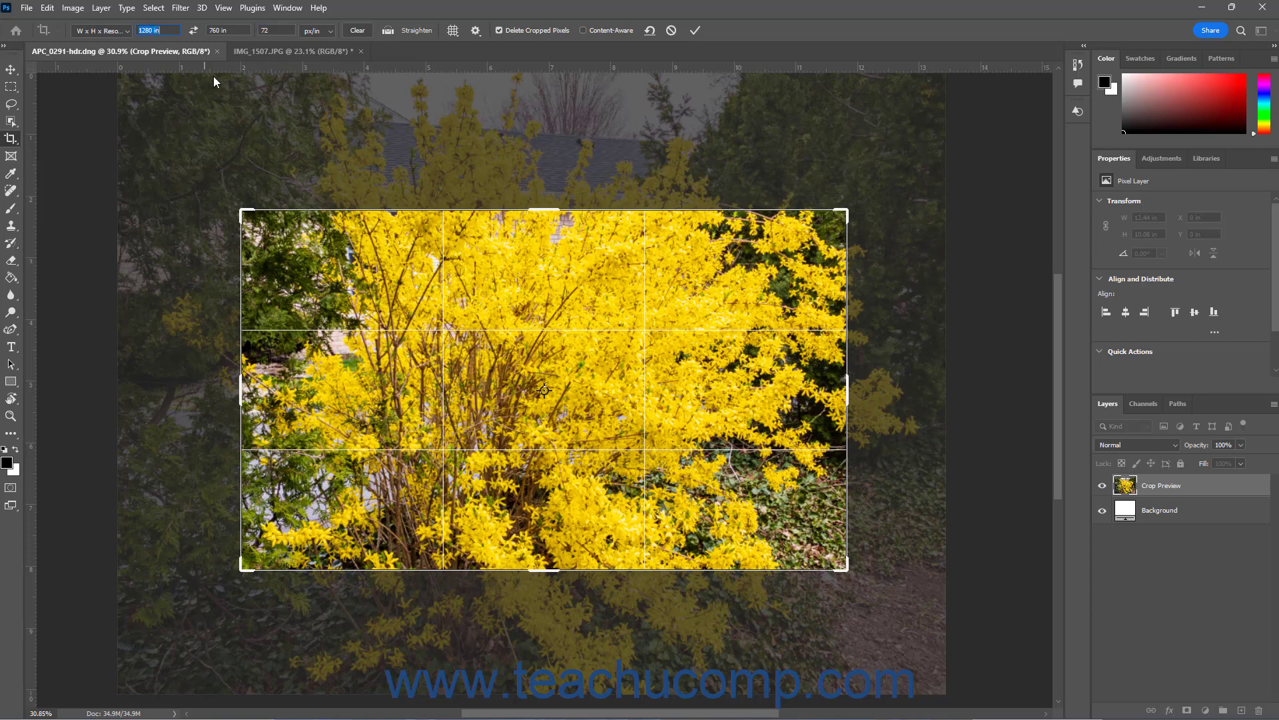
- Keep the crop resolution unit at px/in and try the 8.5 x 11 in 300 ppi crop preset
left_click(327, 30)
left_click(327, 42)
left_click(129, 30)
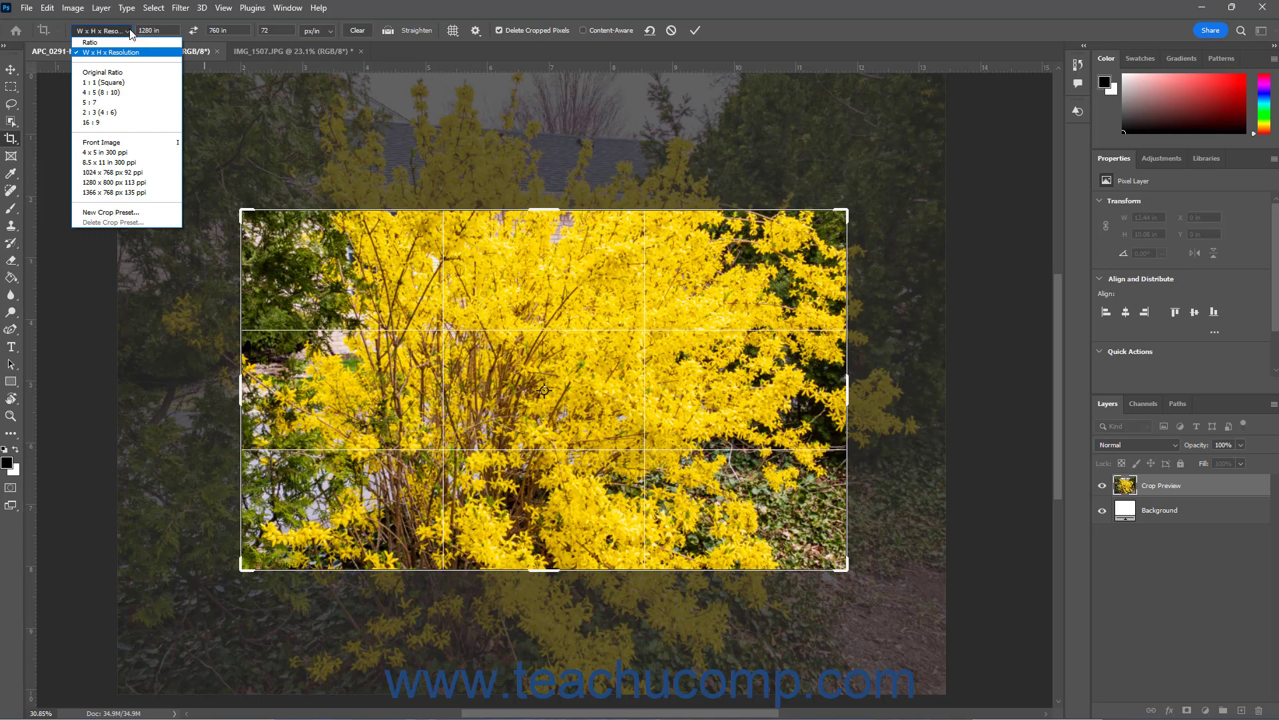
left_click(141, 163)
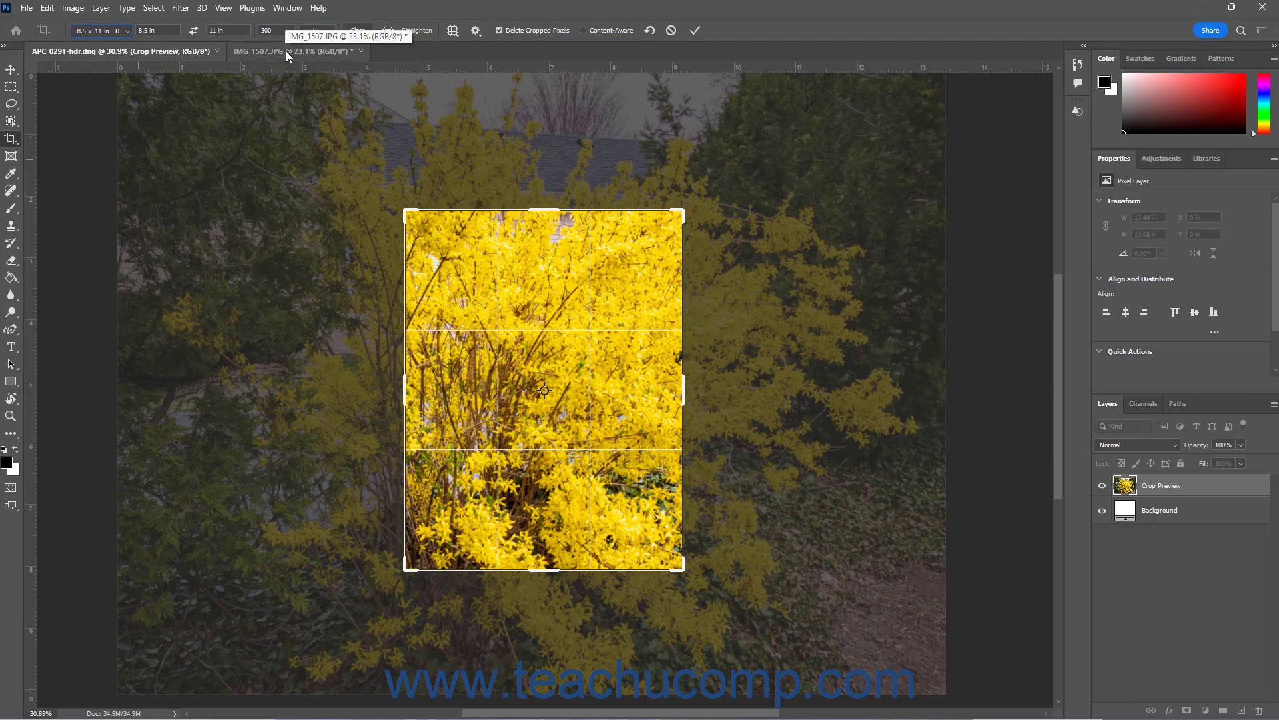
- Cancel the pending crop of the bush photo and return the crop sizing to Ratio with blank width and height values
left_click(673, 31)
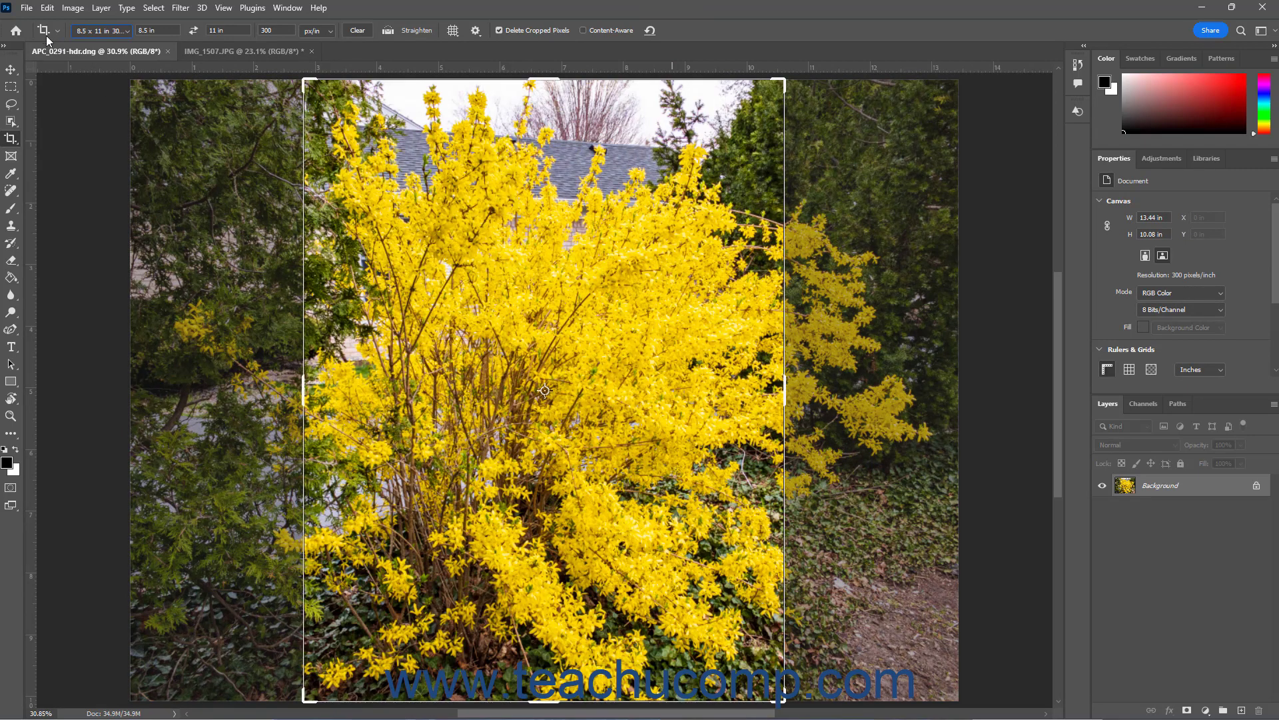
left_click(100, 31)
left_click(83, 27)
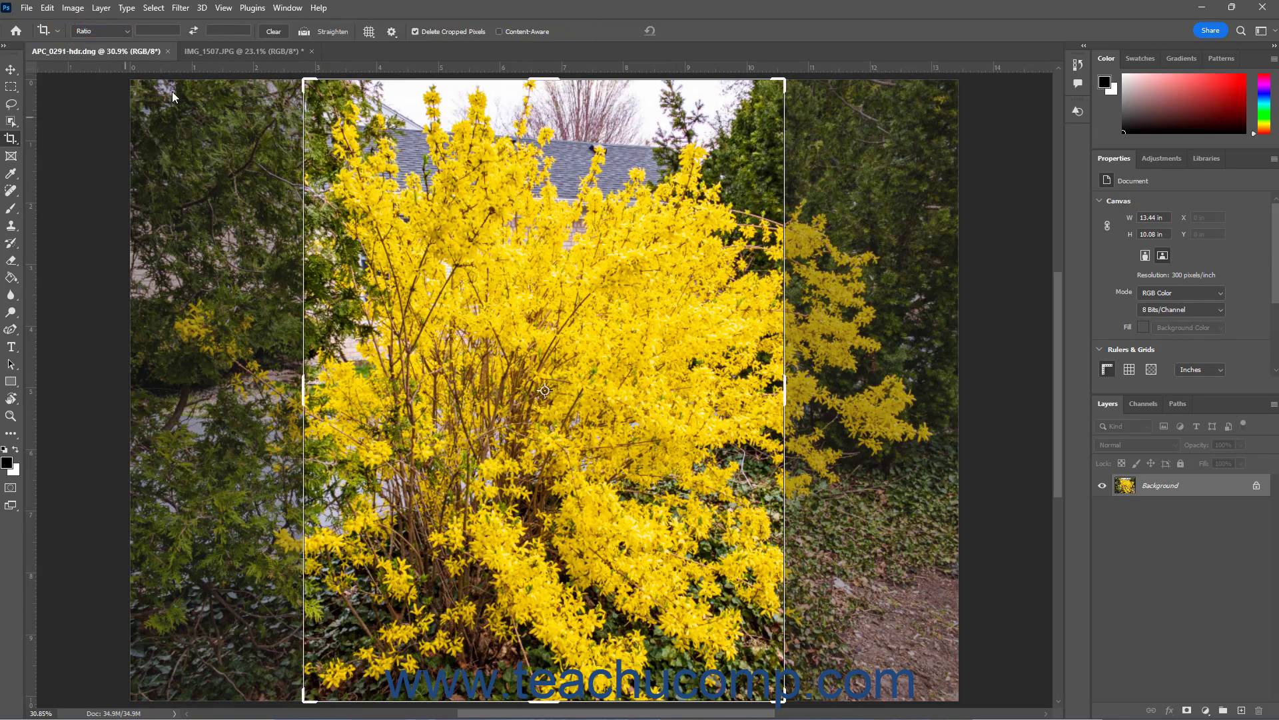
- In IMG_1507.JPG, straighten the photo along the black fence's upper rail and apply the crop
left_click(216, 51)
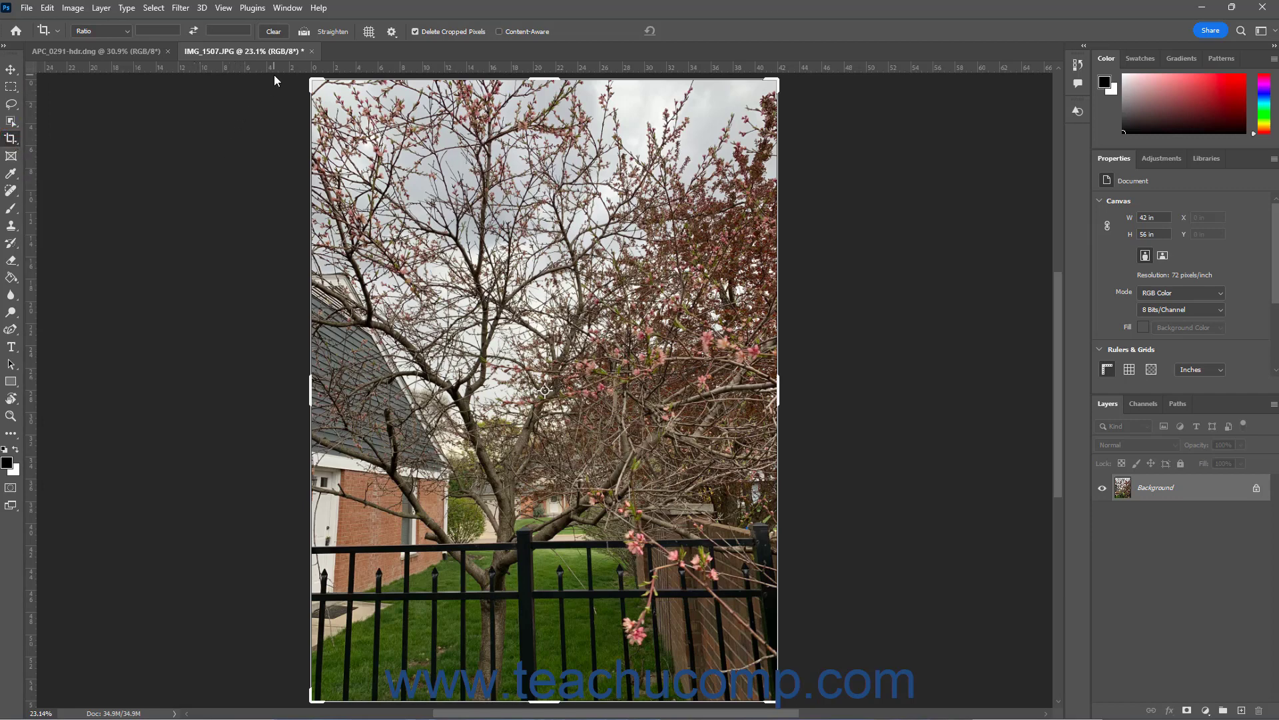
left_click(323, 32)
left_click_drag(354, 545, 719, 539)
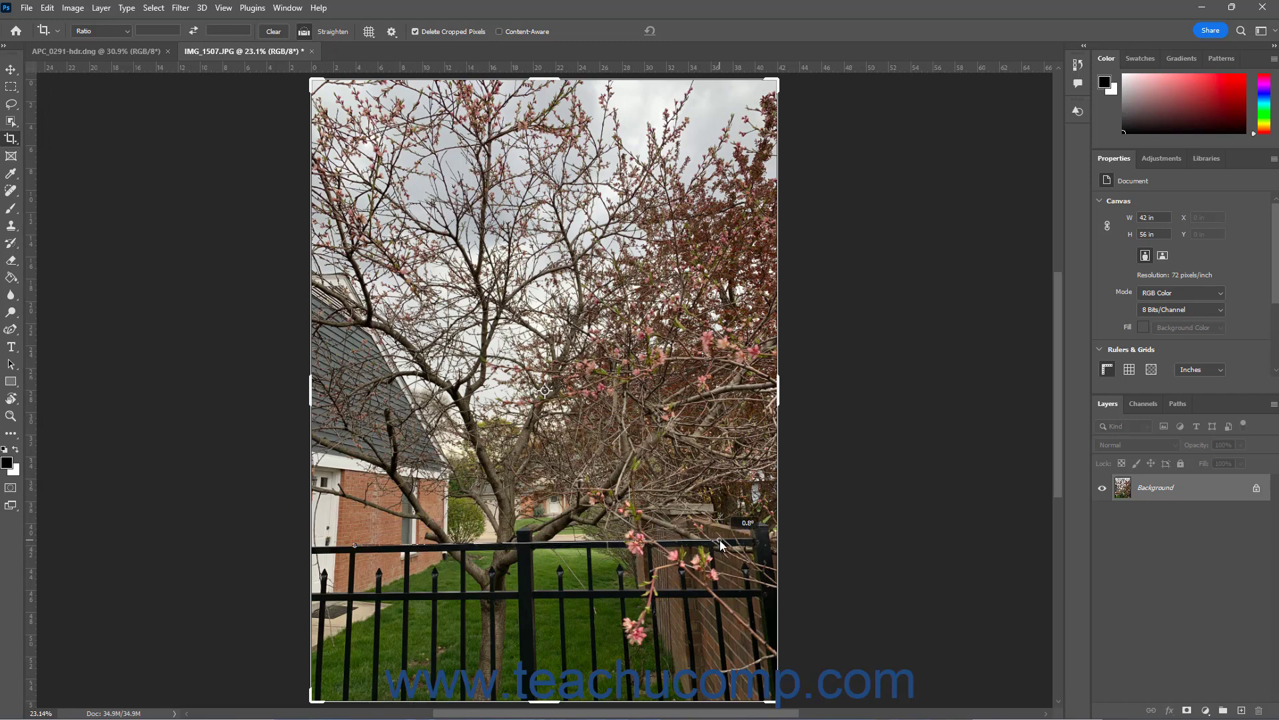
left_click_drag(719, 540, 720, 540)
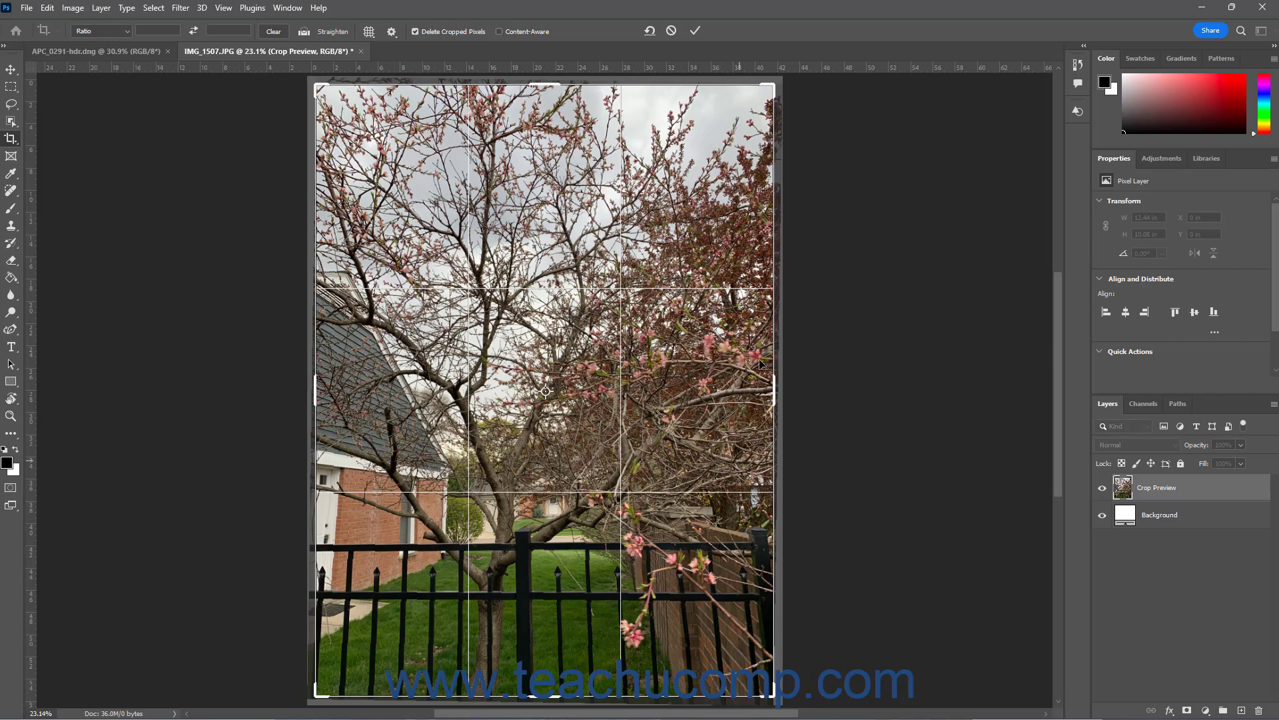
left_click(696, 31)
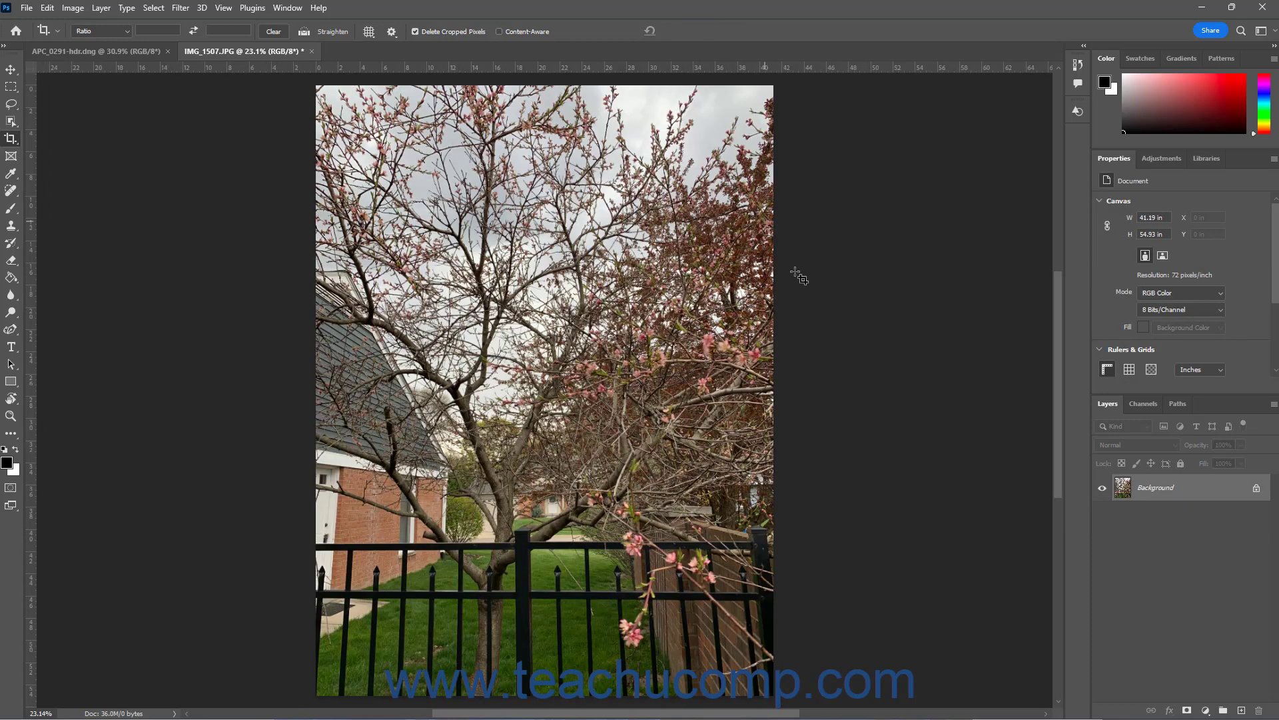
- Switch back to APC_0291-hdr.dng and constrain its crop box to the 5 : 7 ratio
left_click(117, 52)
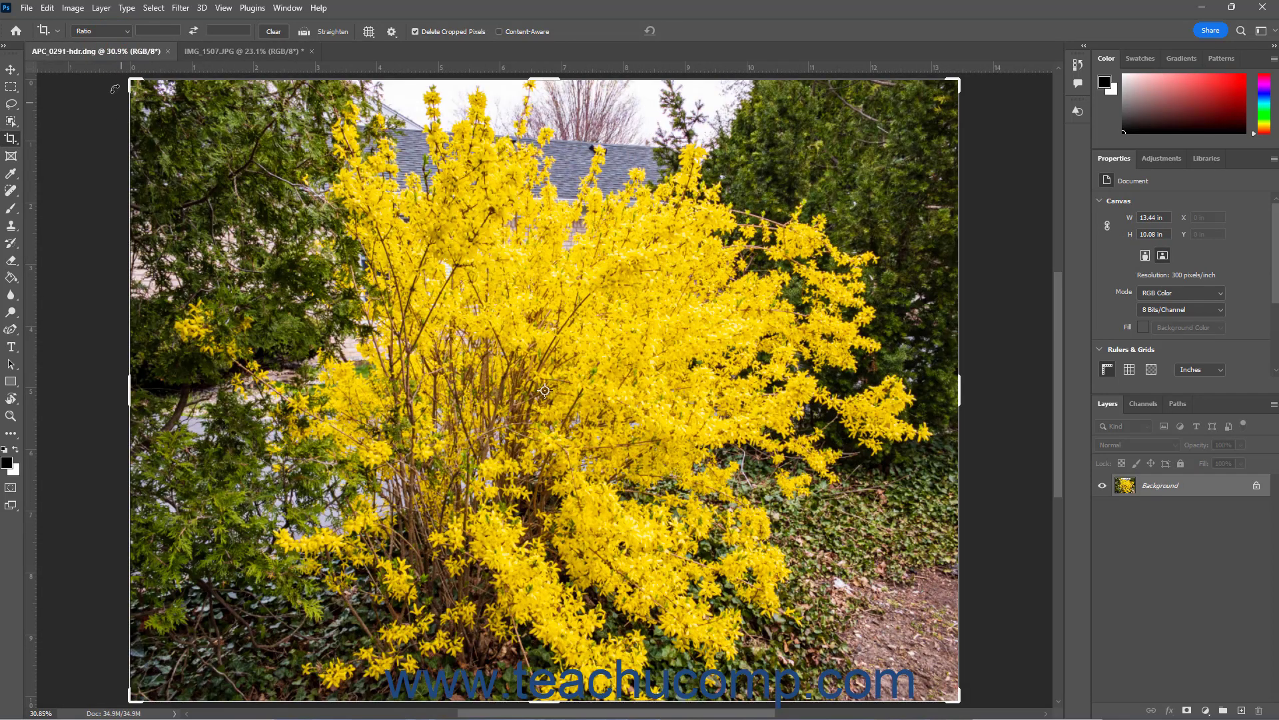
left_click(123, 33)
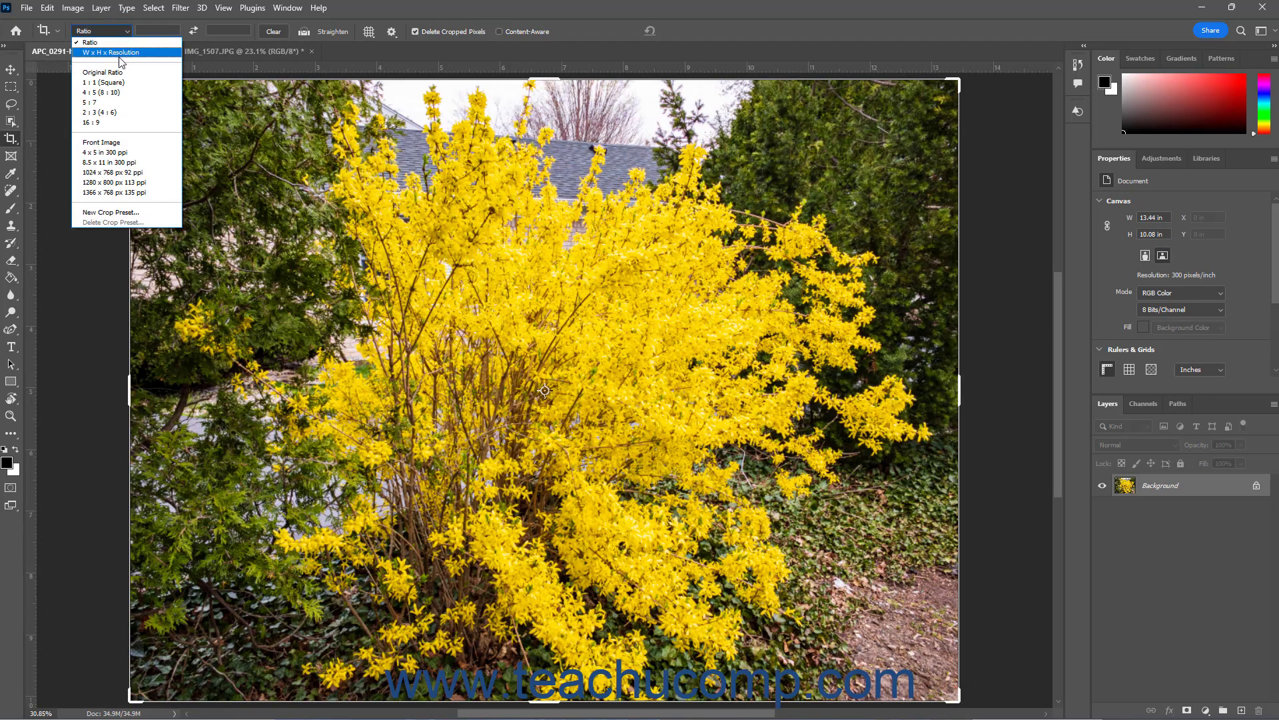
left_click(114, 103)
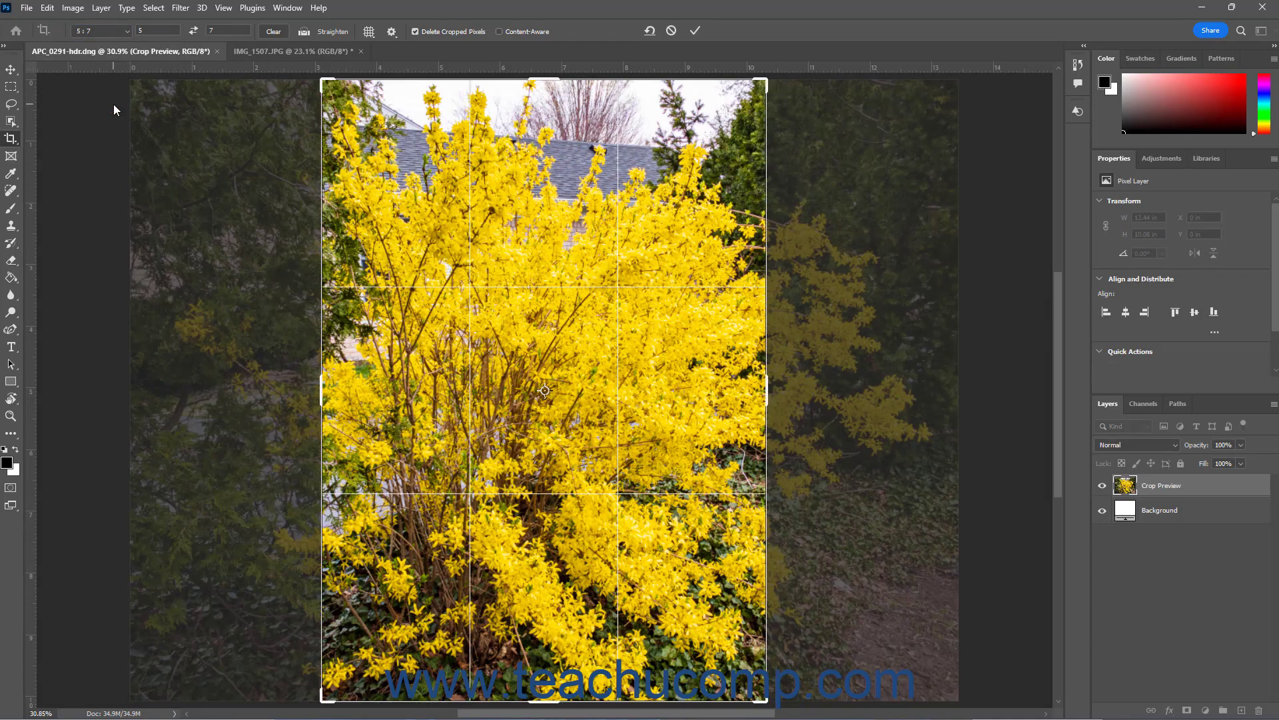
- Turn the crop shield off and back on, and give it the custom red color b52d2d
left_click(392, 32)
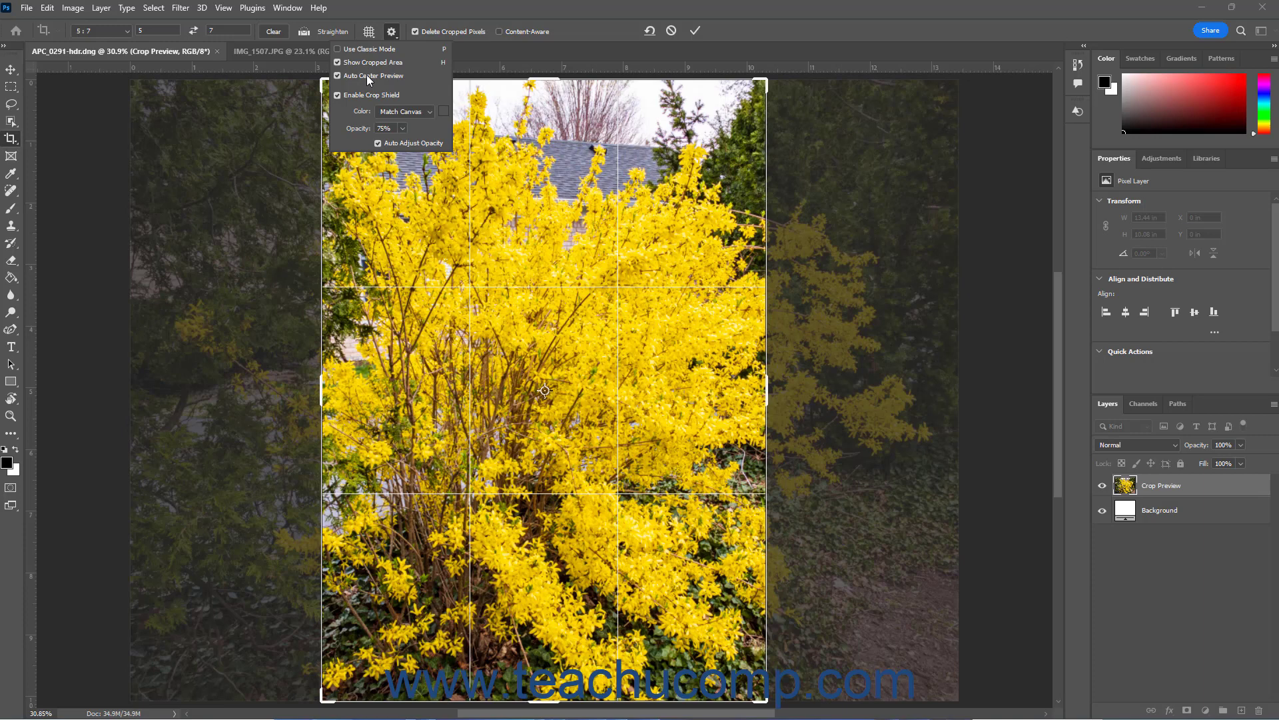
left_click(337, 96)
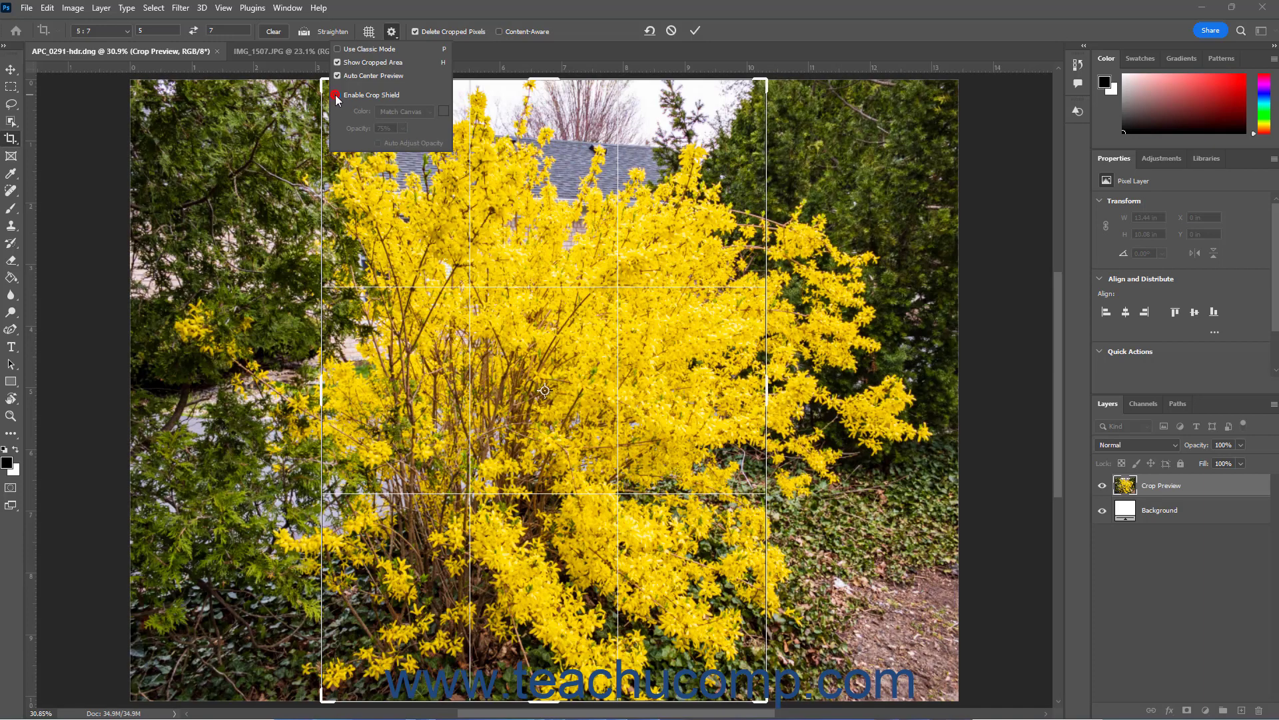
left_click(336, 97)
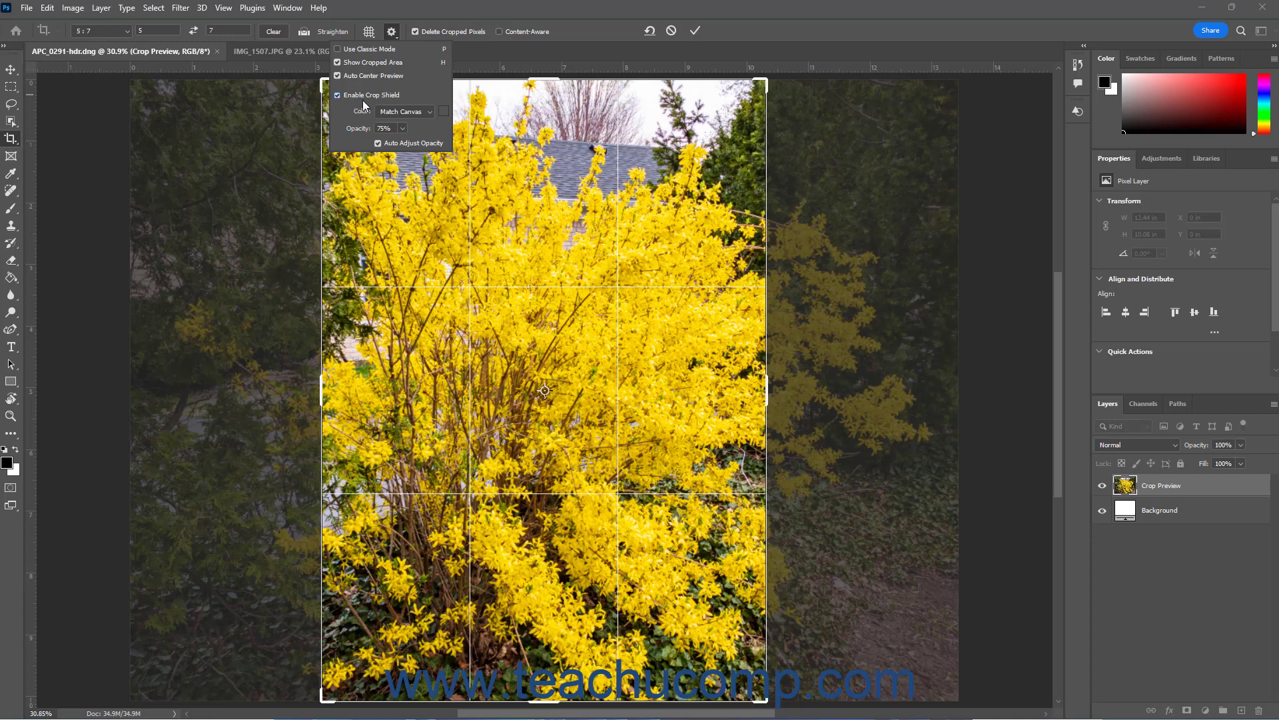
left_click(430, 113)
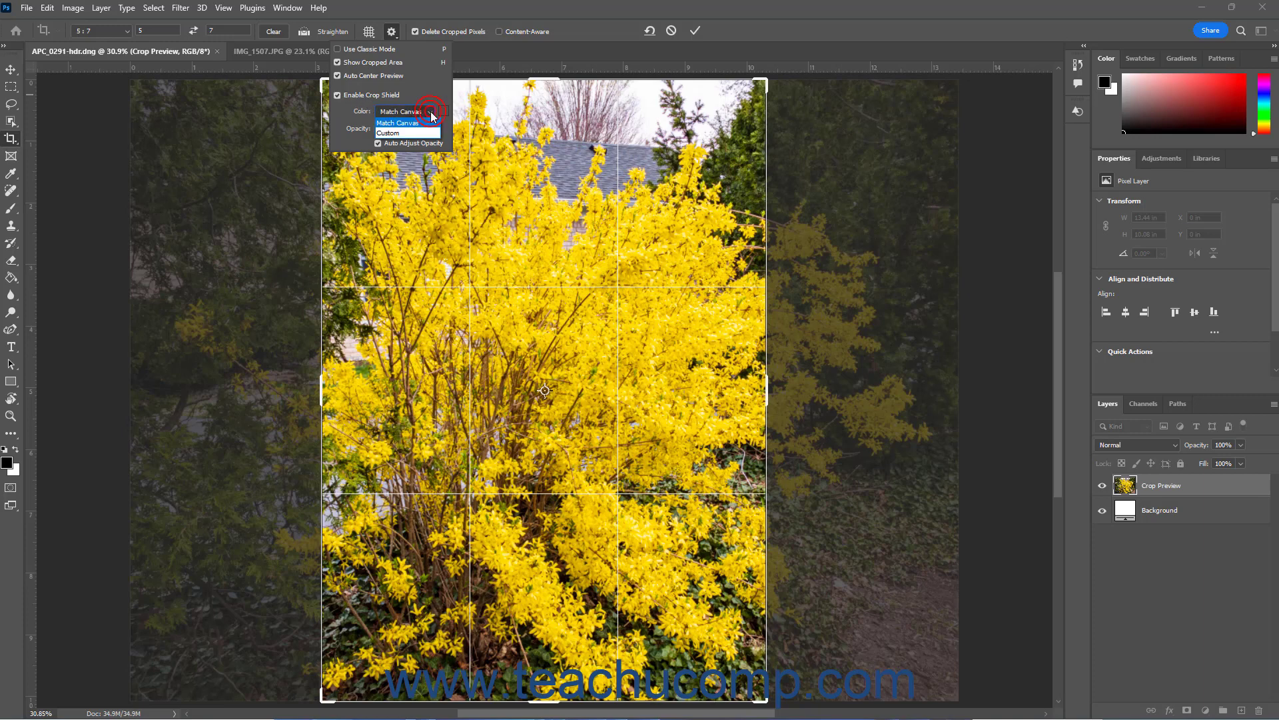
left_click(419, 133)
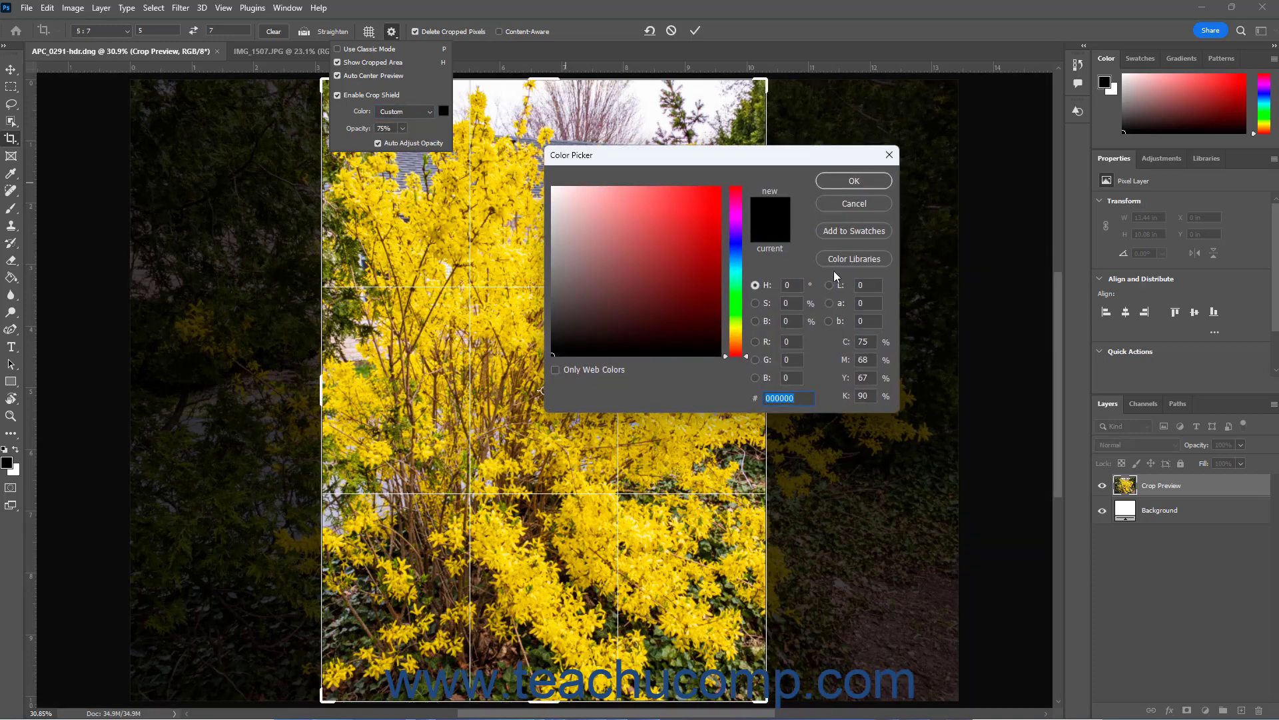
left_click(679, 235)
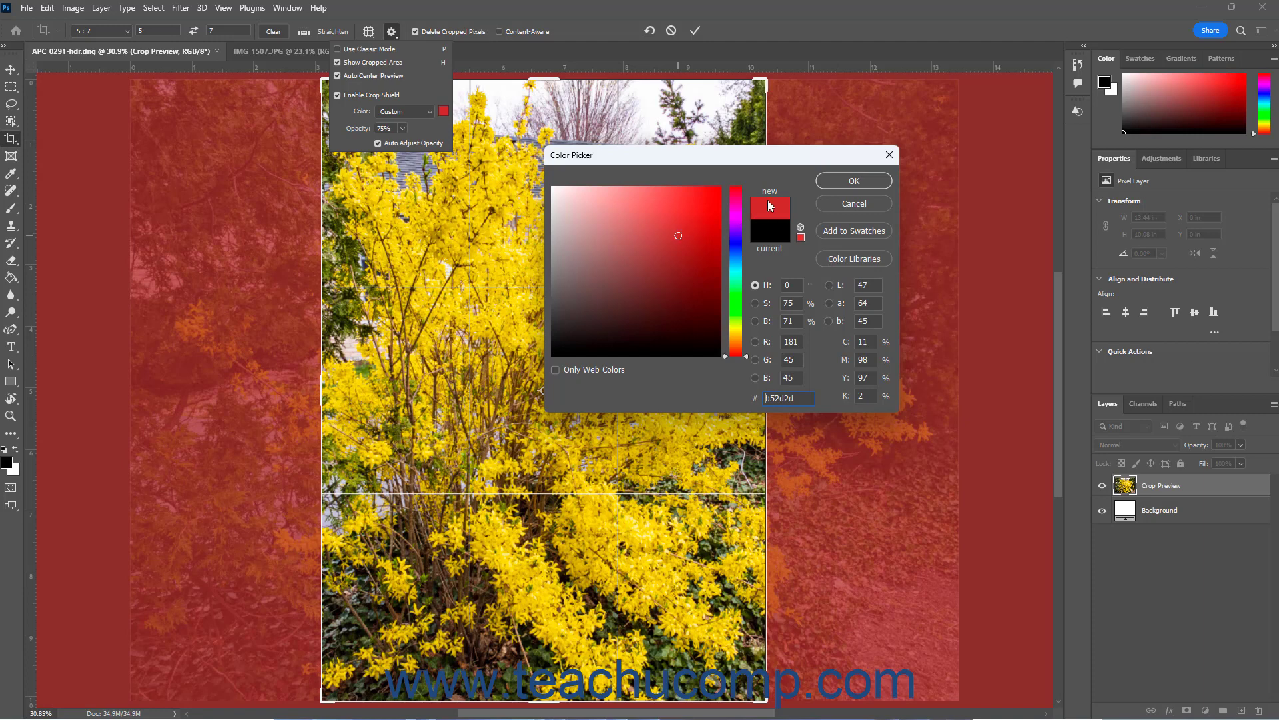
left_click(830, 180)
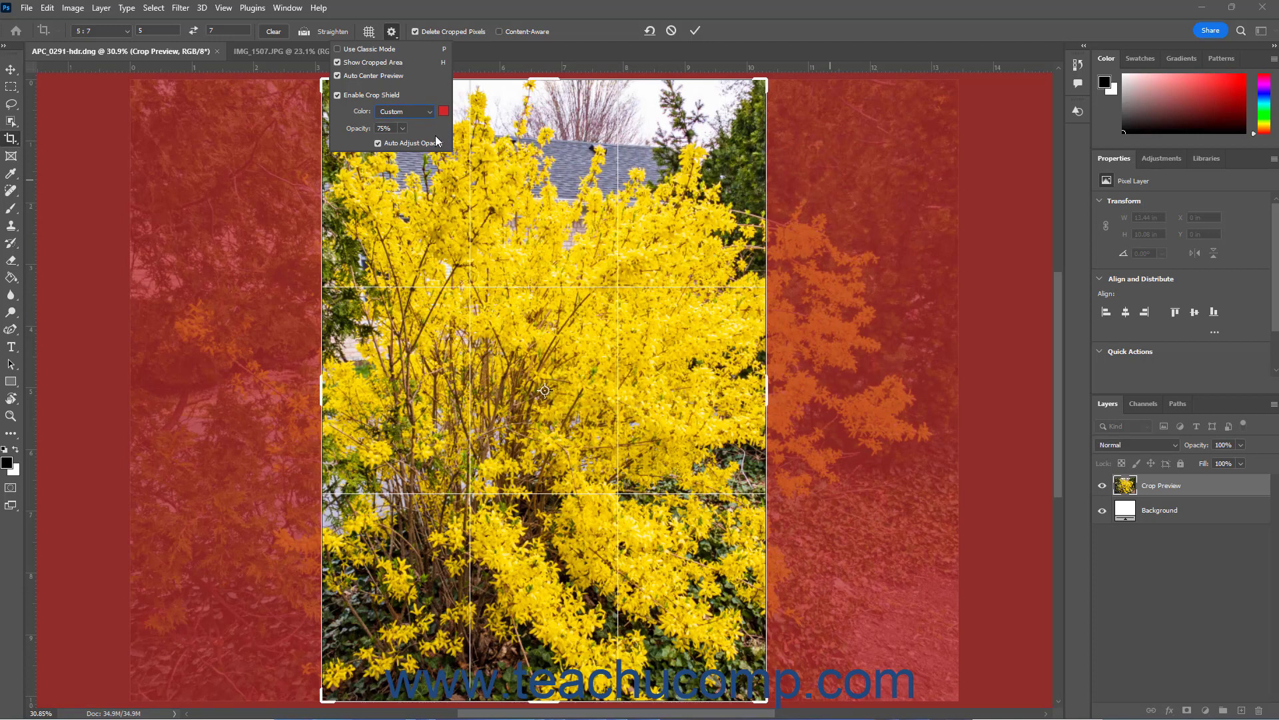
- Set the crop shield's opacity to 50% and apply the 5 : 7 crop to the bush photo
left_click(401, 127)
left_click_drag(389, 141, 388, 141)
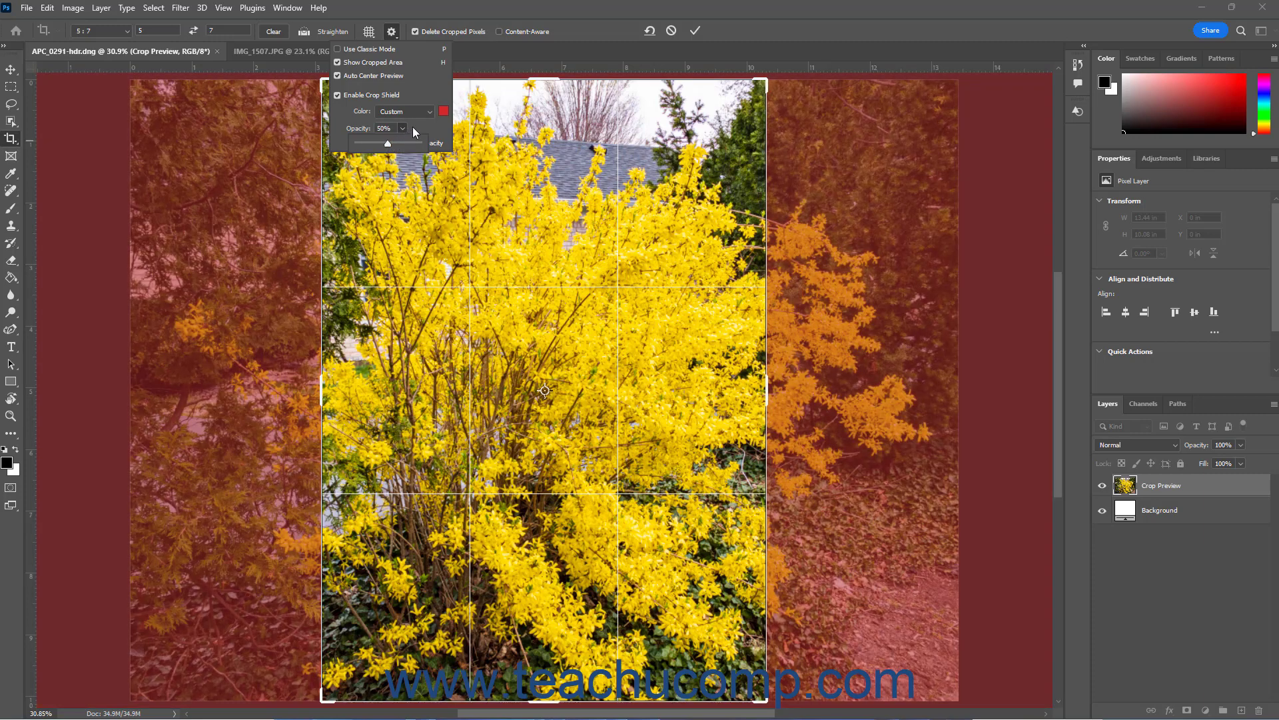
left_click(413, 126)
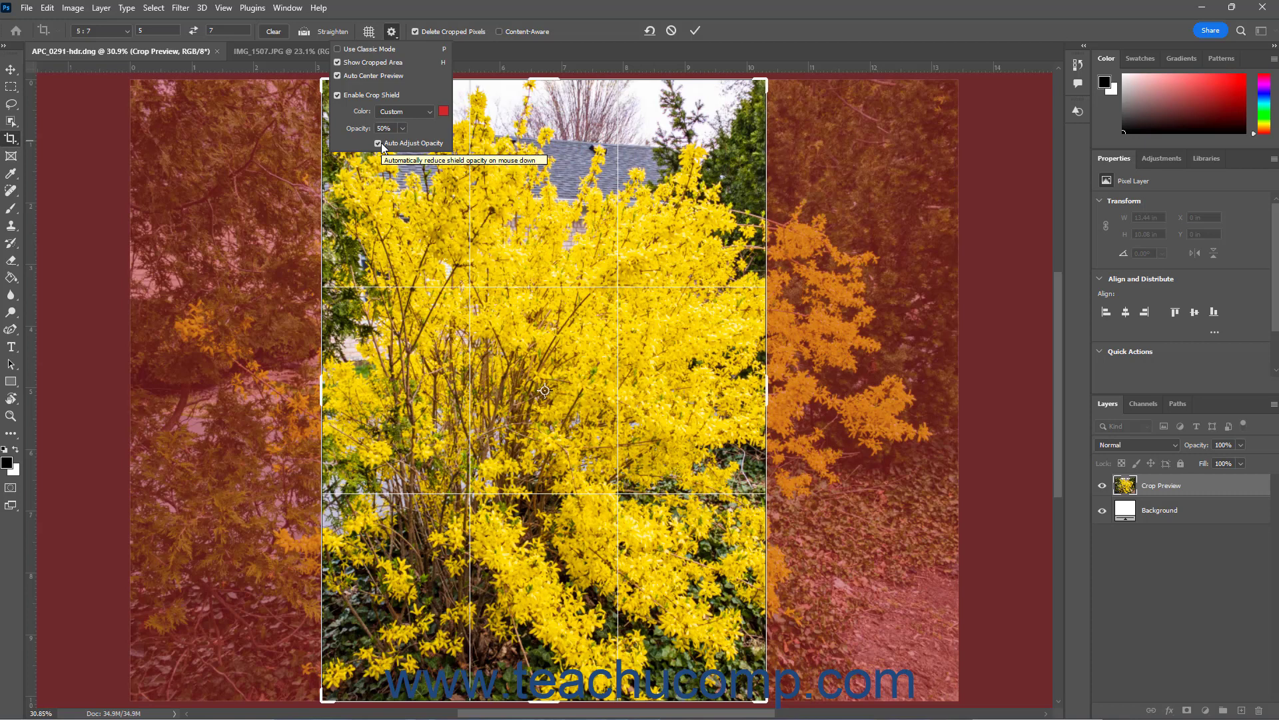
left_click(392, 32)
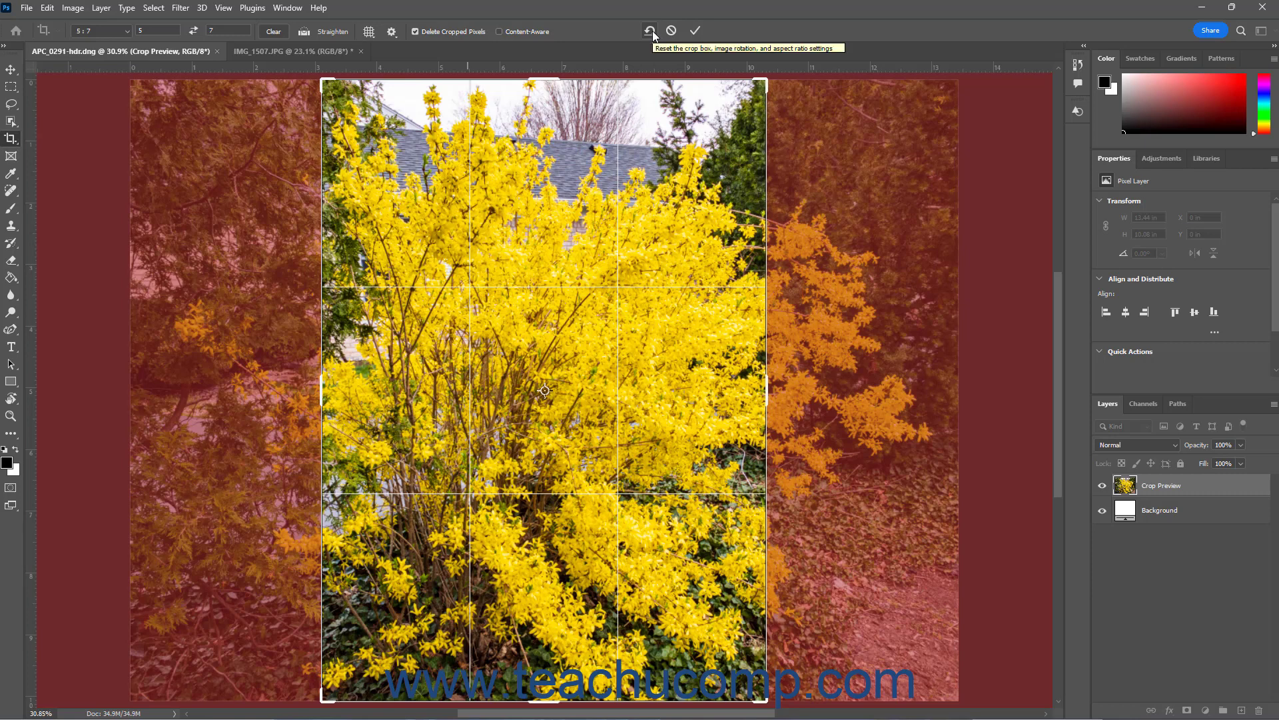
left_click(694, 30)
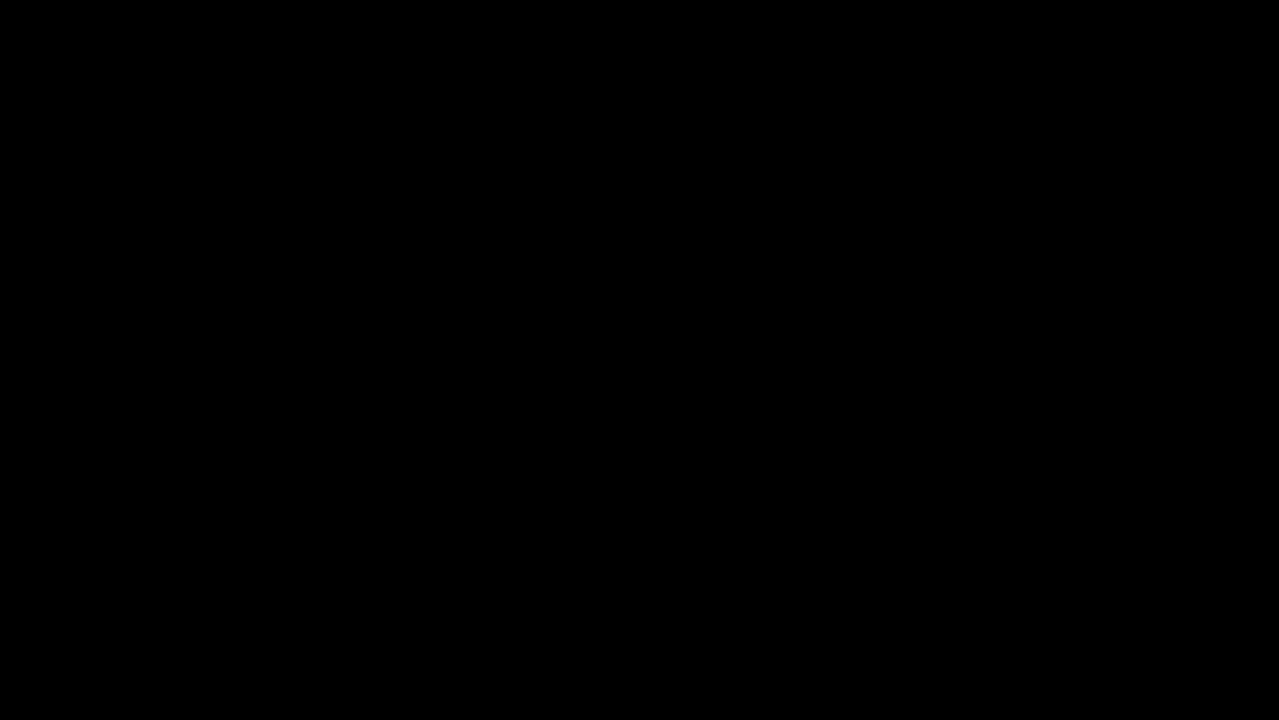